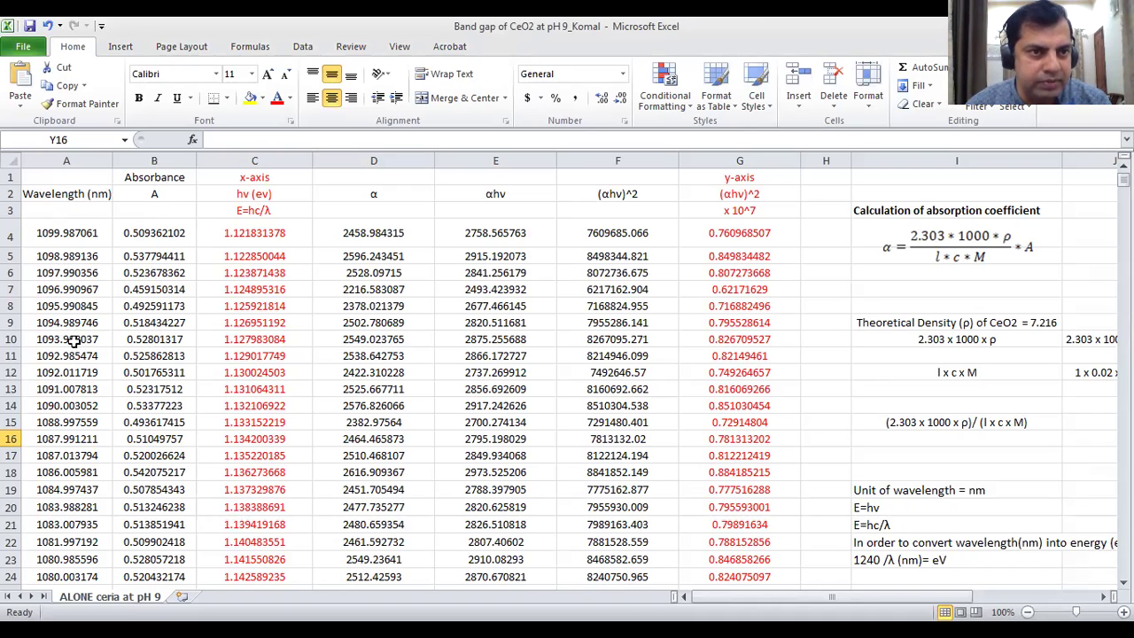
Step: Look through the rows of wavelength, absorbance and calculated energy and absorption values, returning to the first row
scroll(127, 338, "down", 5)
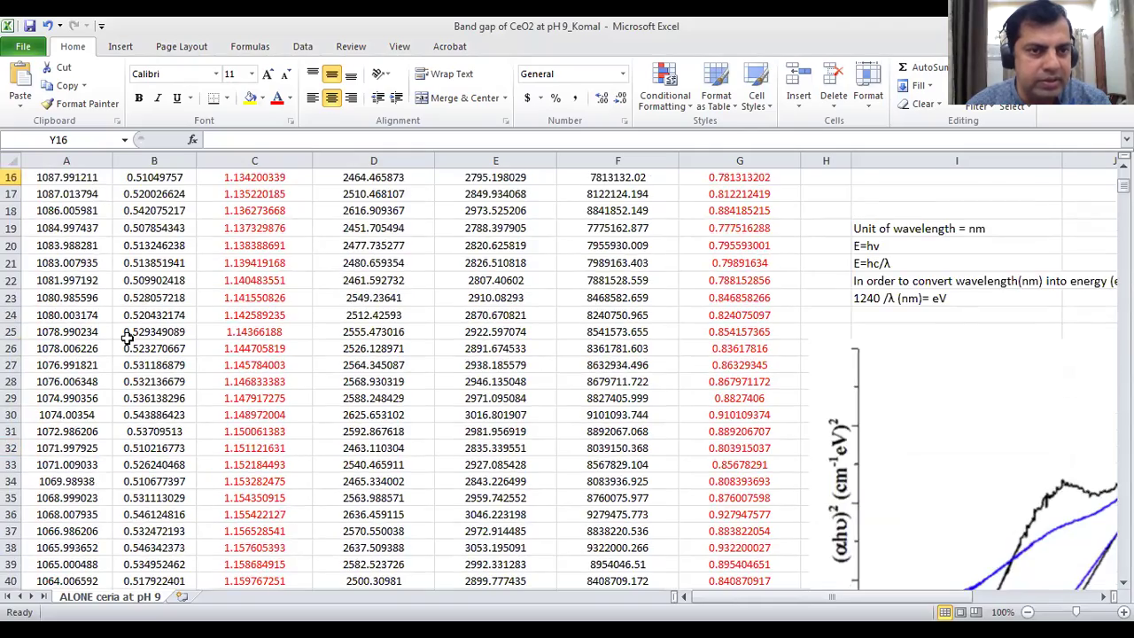
scroll(126, 338, "down", 8)
scroll(127, 339, "up", 13)
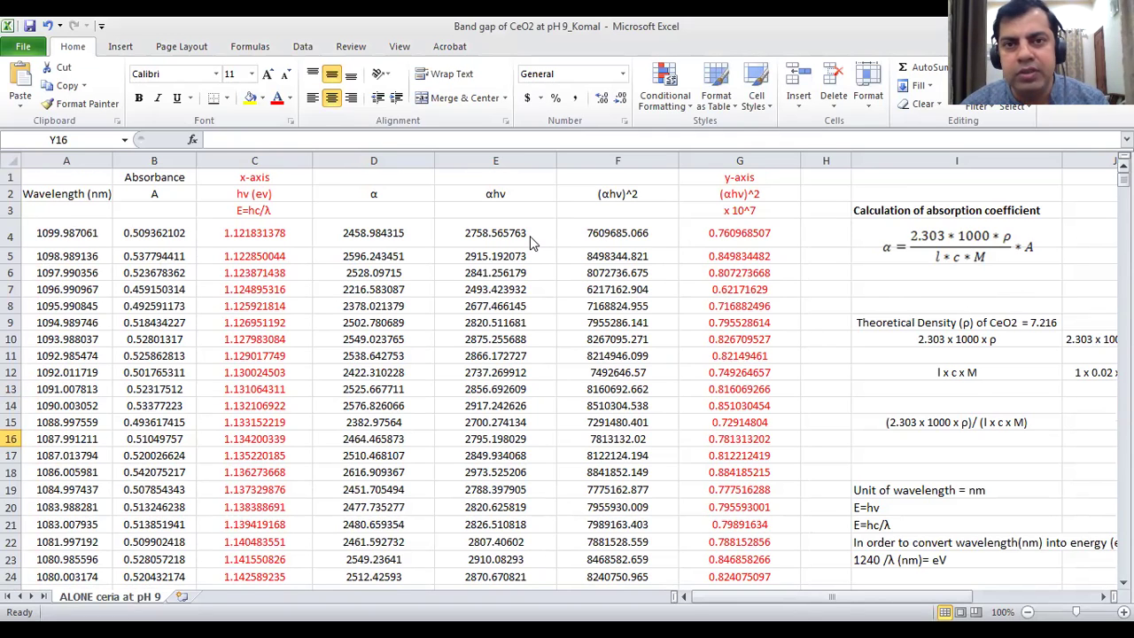
Step: Examine the absorption coefficient calculation and the Wood and Tauc equations beside the data columns
left_click_drag(751, 600, 800, 600)
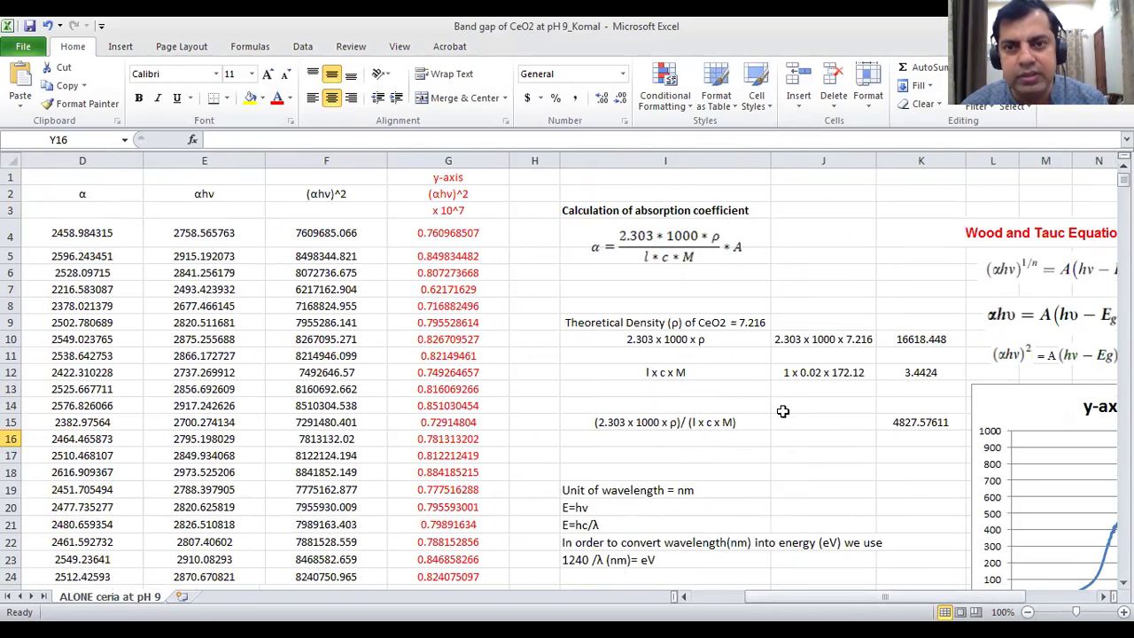
left_click(817, 248)
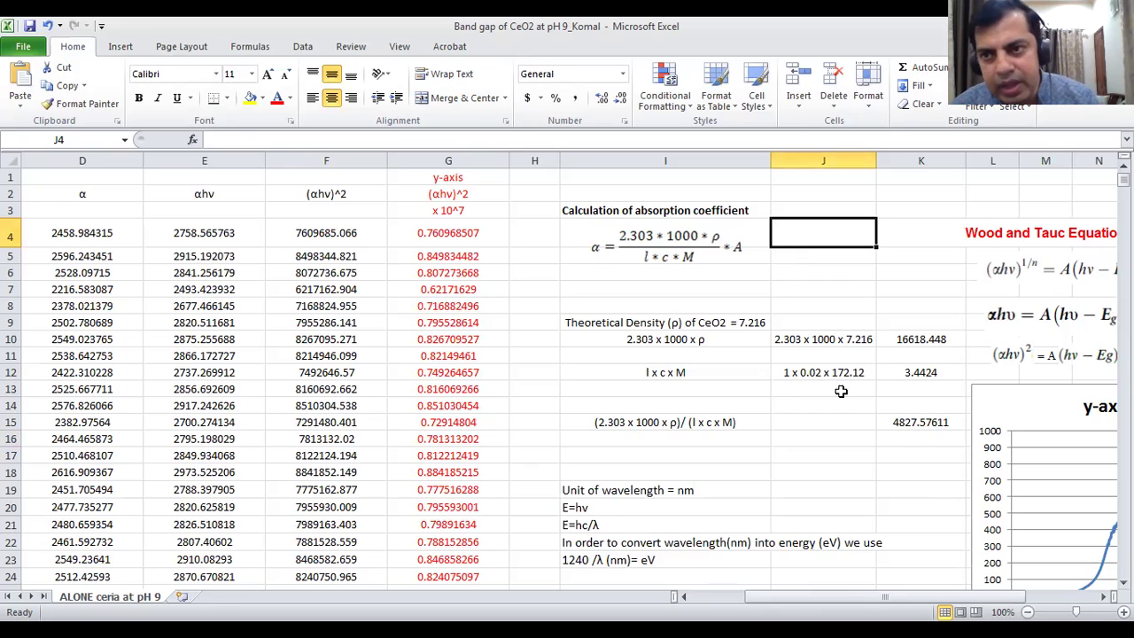
left_click_drag(868, 600, 903, 600)
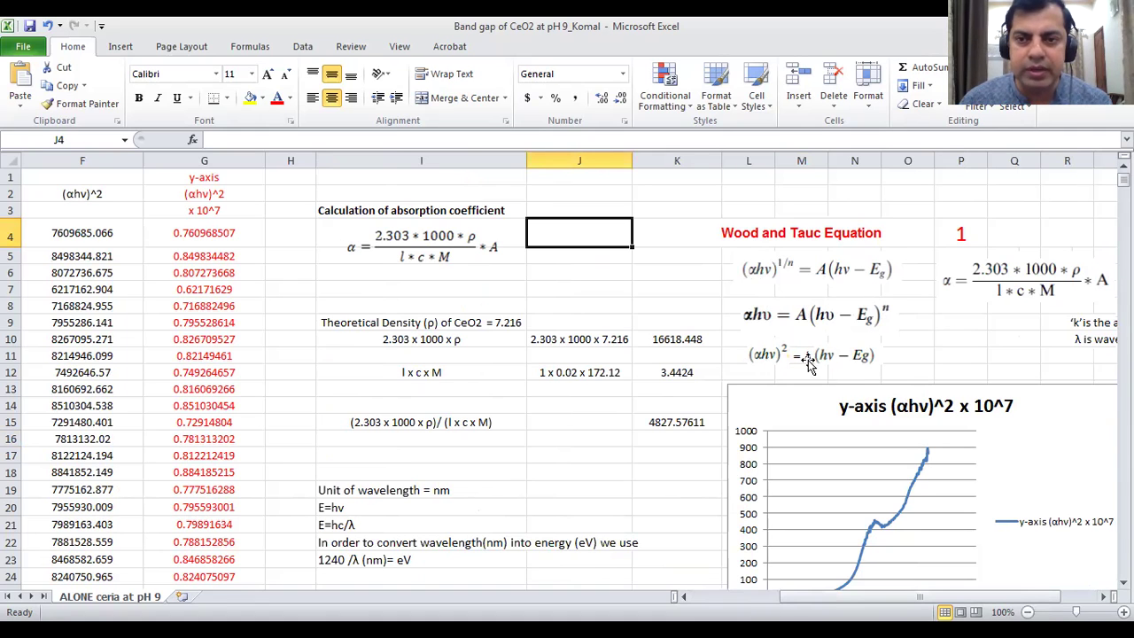
mouse_move(904, 599)
left_mouse_down()
mouse_move(815, 606)
mouse_move(884, 599)
left_mouse_up()
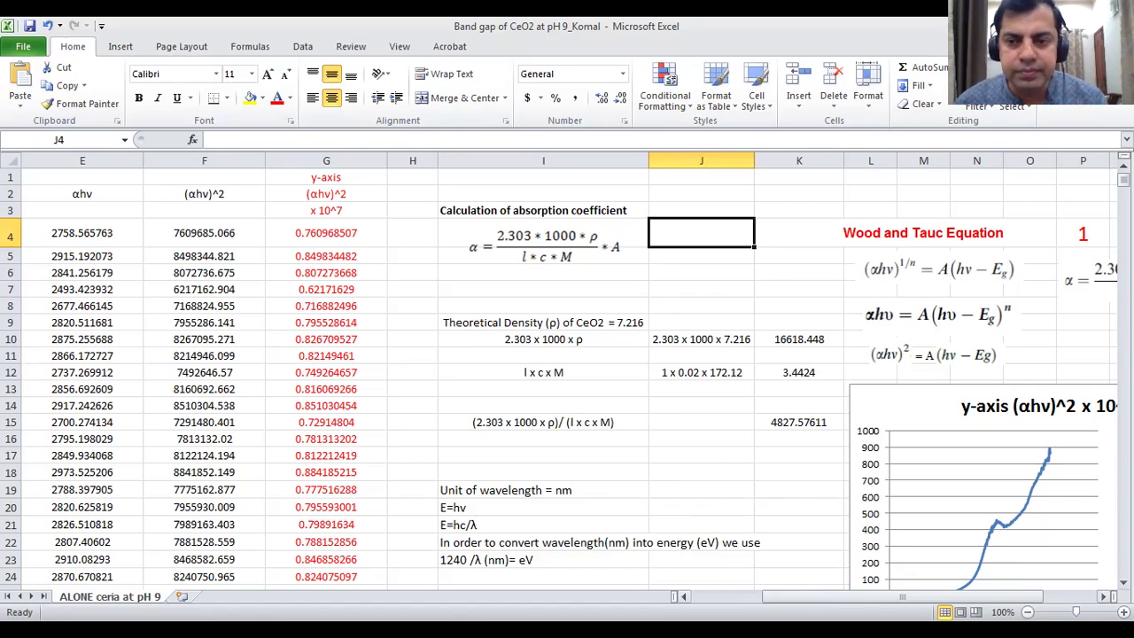
left_click_drag(869, 601, 846, 601)
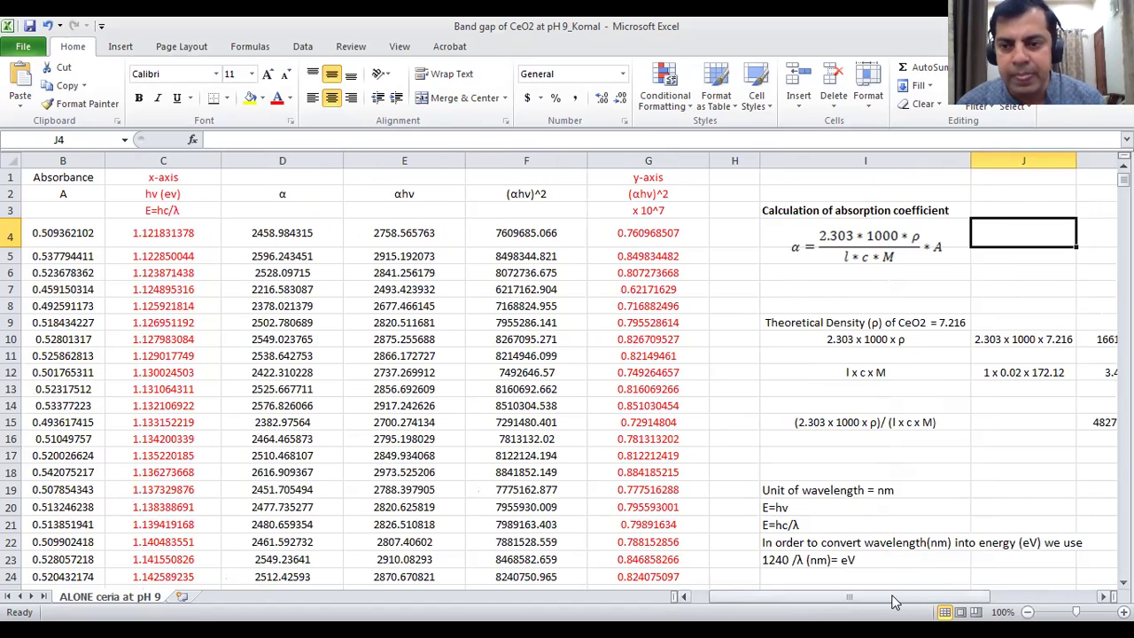
left_click_drag(882, 599, 935, 604)
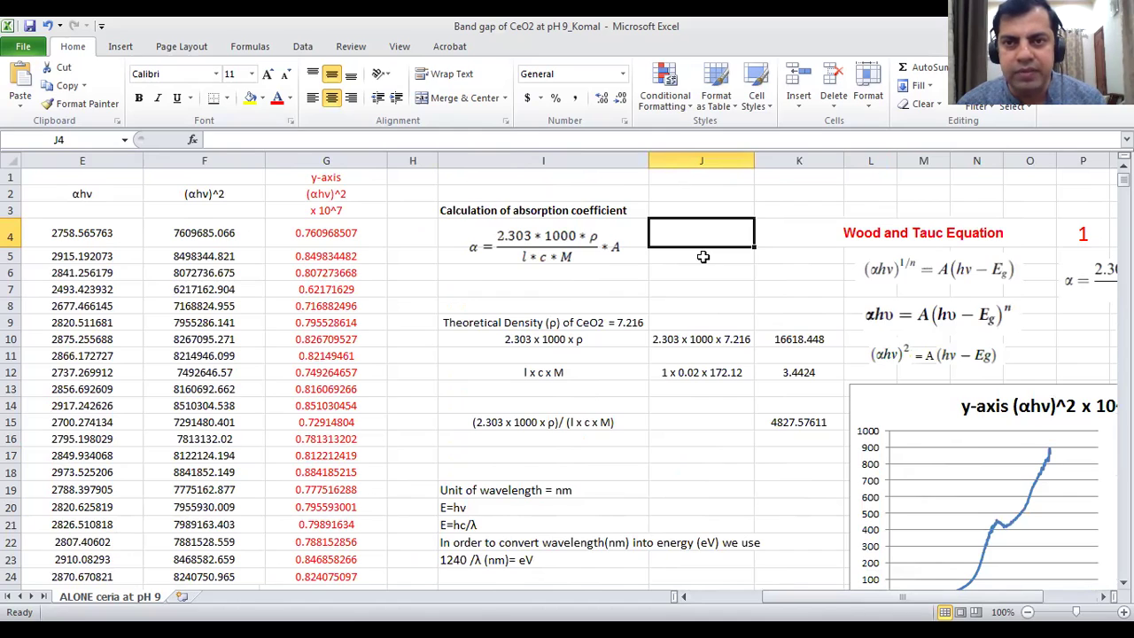
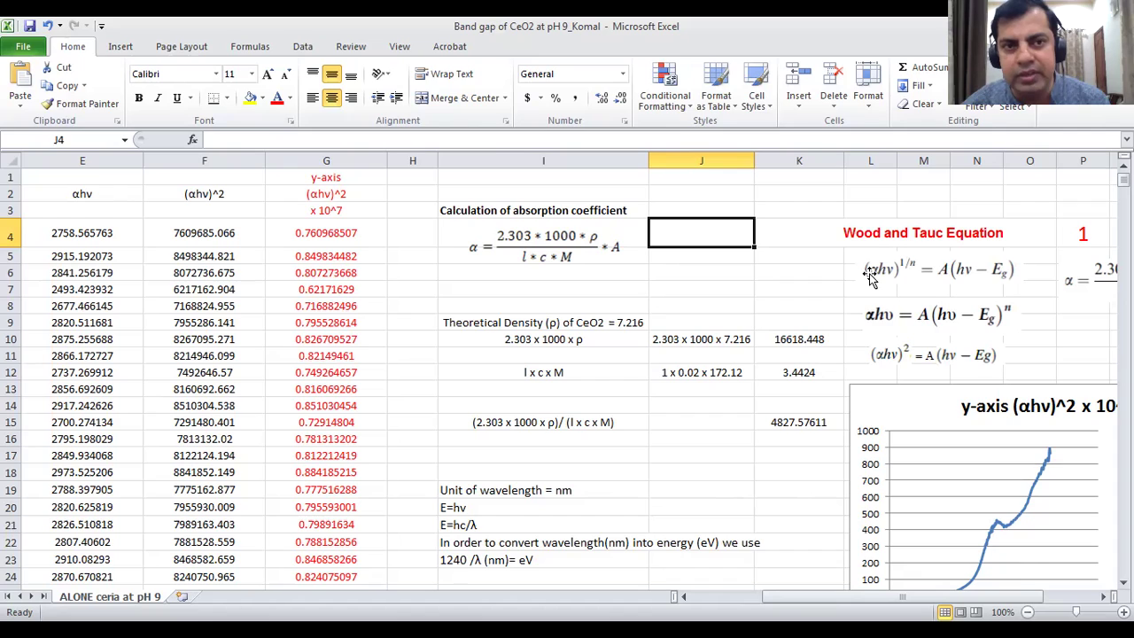
Step: Inspect the first wavelength value in A4 and the first absorbance value in B4
left_click_drag(889, 600, 780, 600)
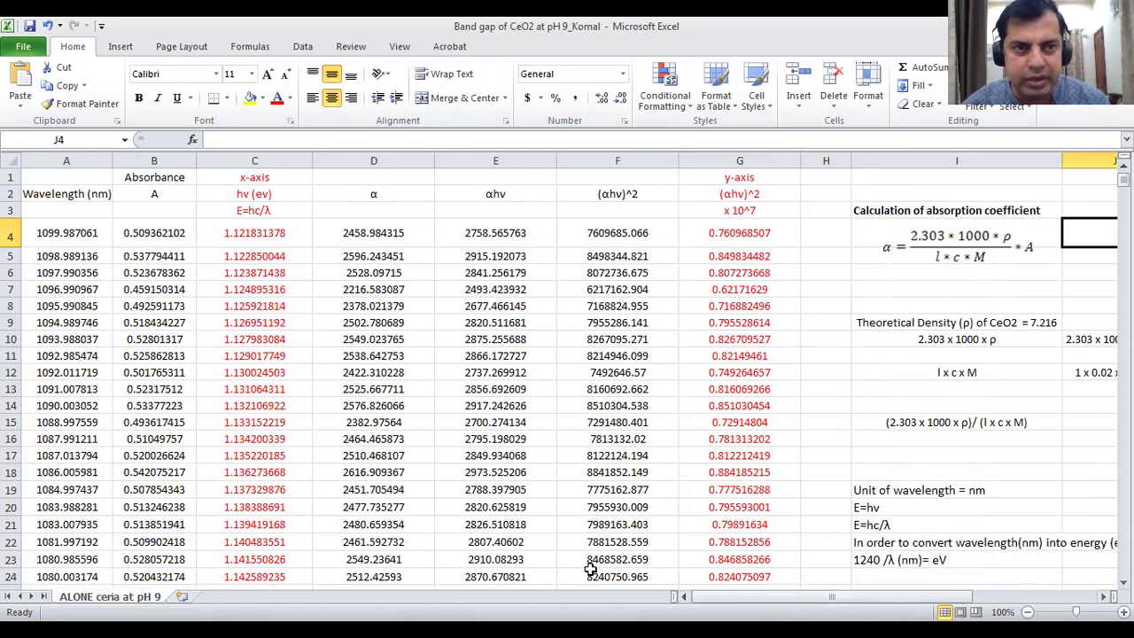
left_click(57, 232)
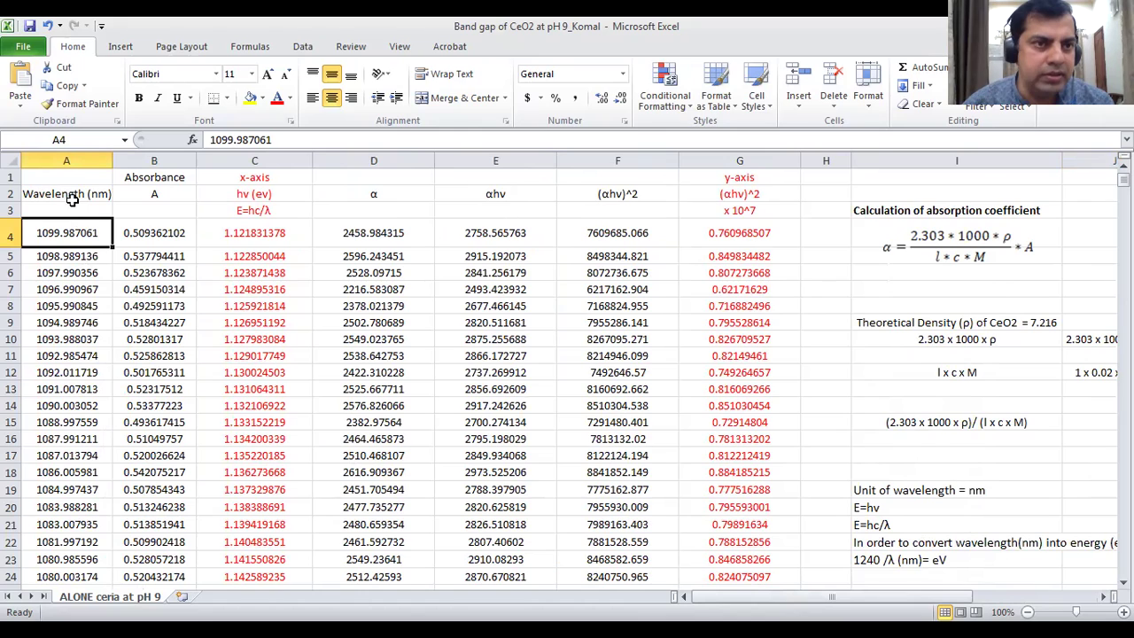
left_click(156, 238)
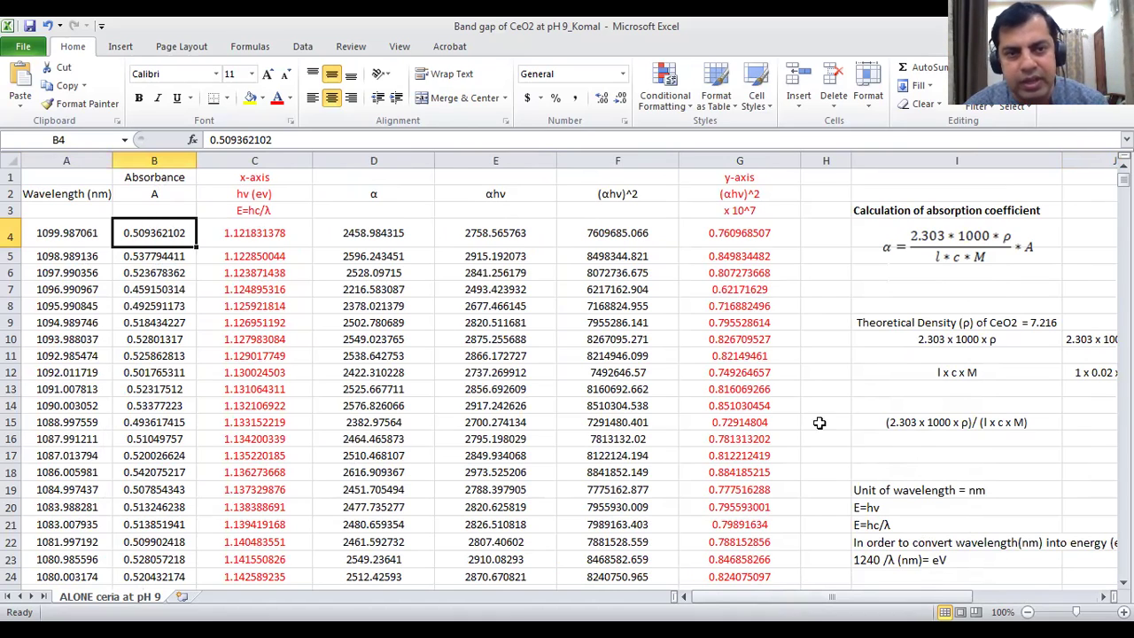
Step: Review the hv (ev) column heading and the notes on converting wavelength to energy with E=hc/λ
double_click(257, 211)
left_click(258, 197)
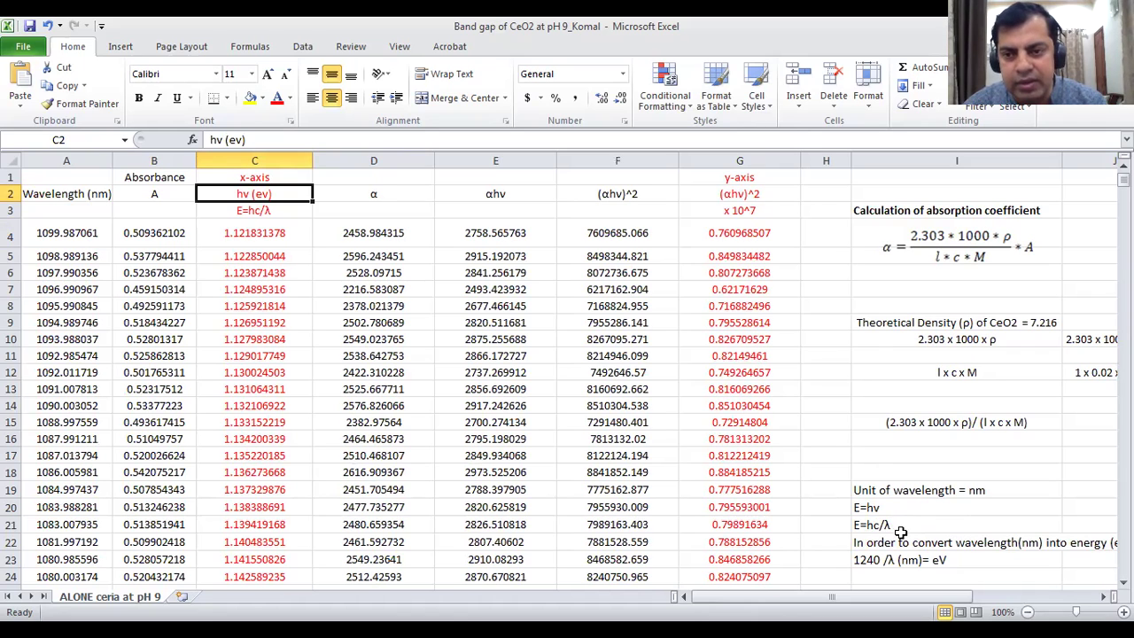
left_click(885, 527)
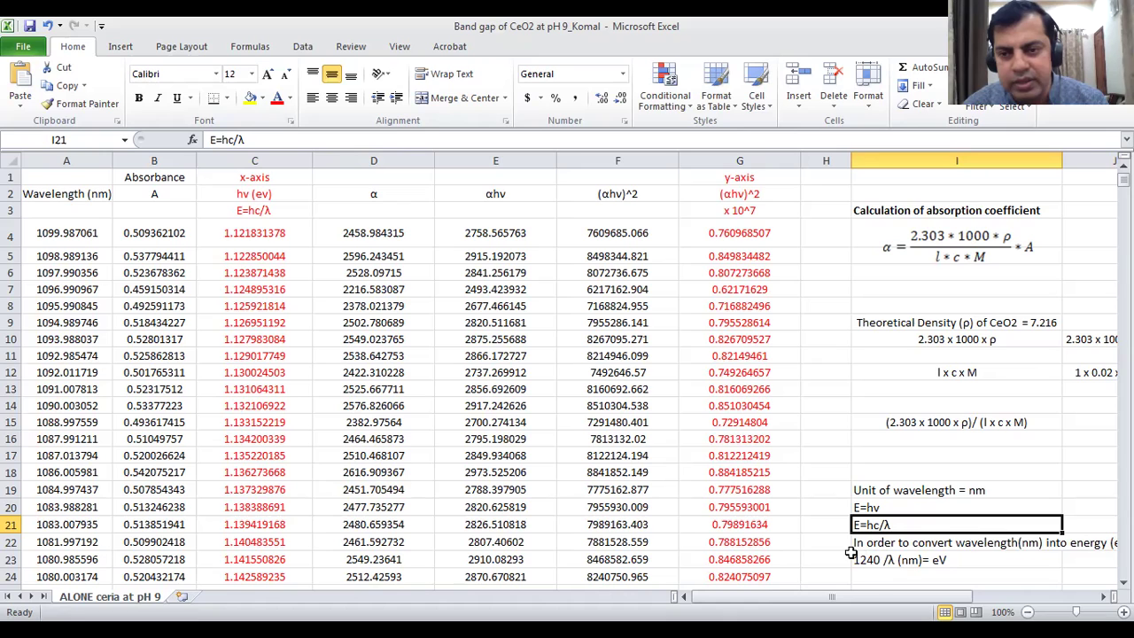
left_click_drag(900, 601, 913, 595)
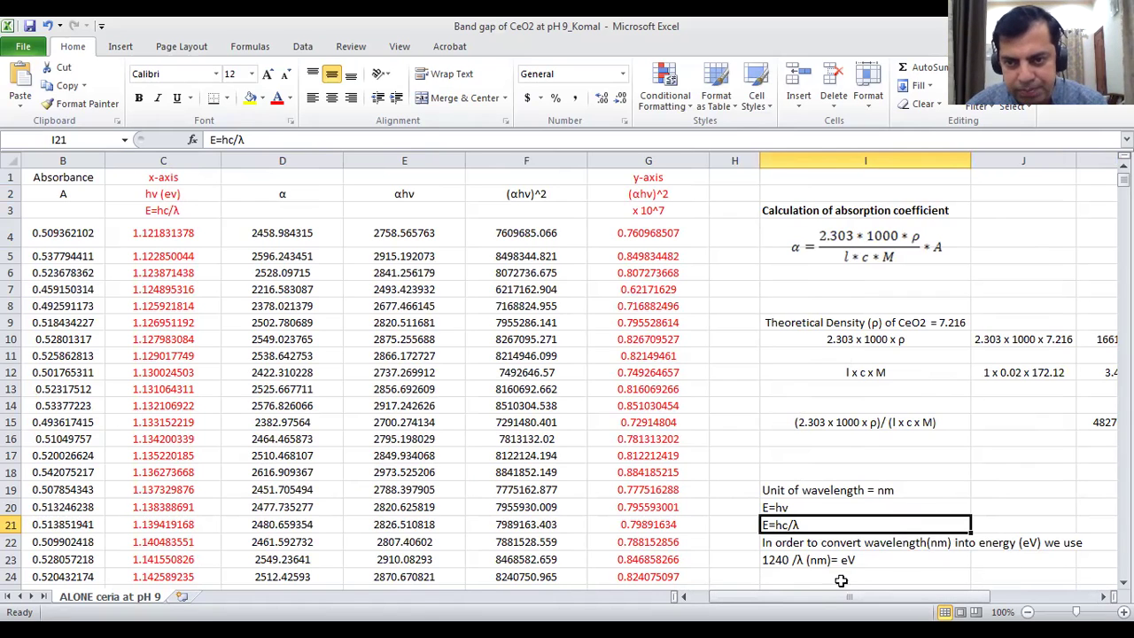
left_click_drag(886, 597, 829, 601)
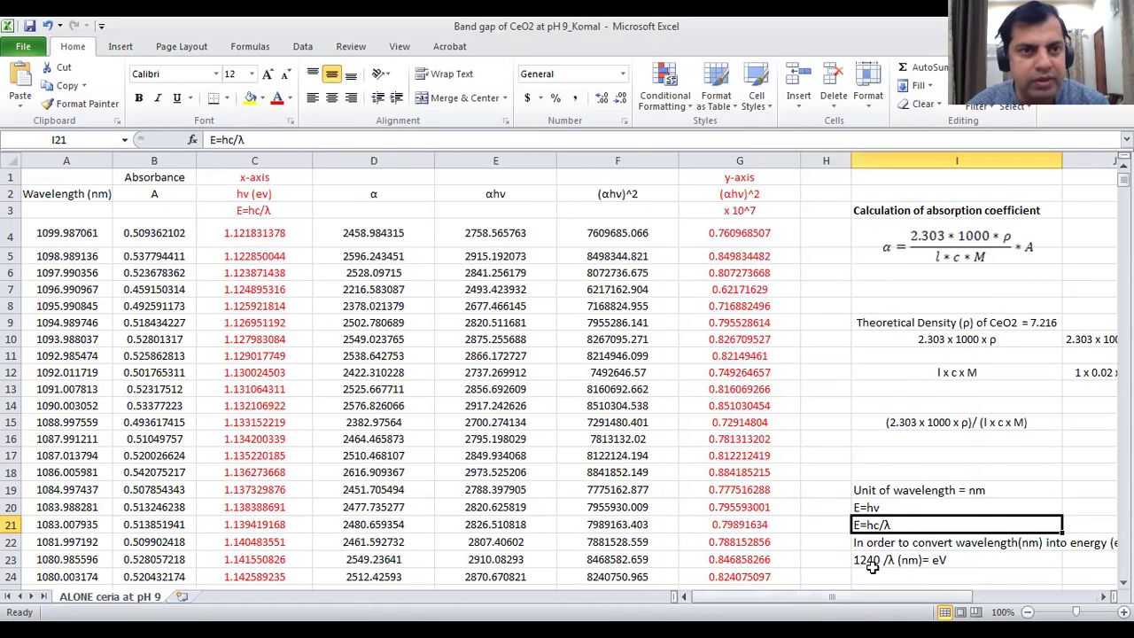
Step: Inspect the x-axis headings and the first photon energy values in column C, ending on cell C4
left_click(252, 232)
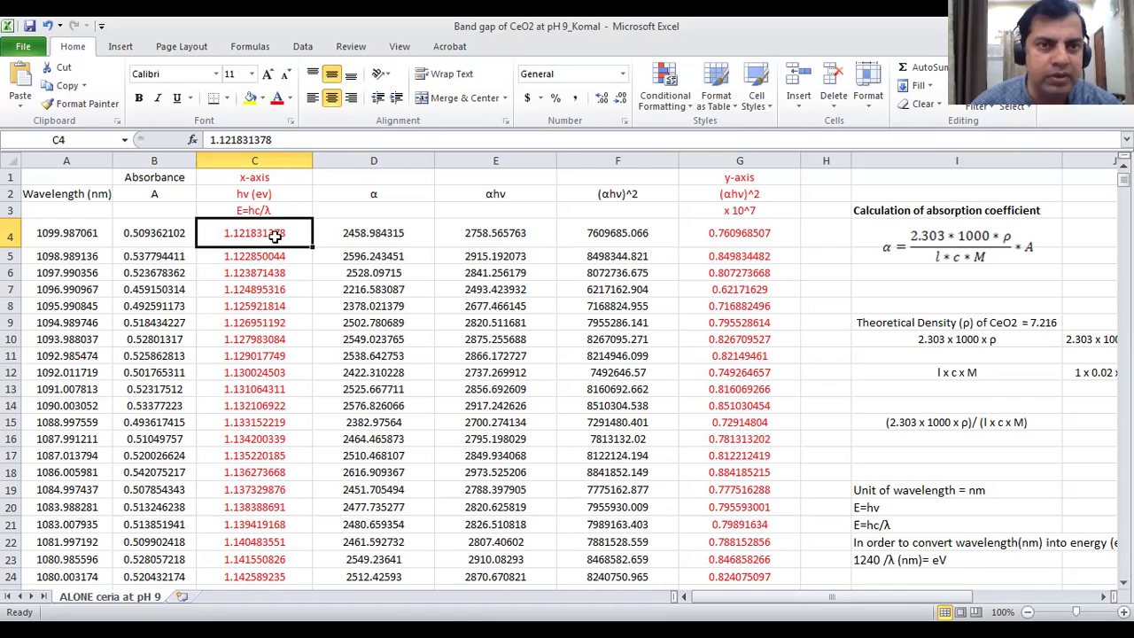
left_click(257, 255)
left_click(248, 226)
left_click(257, 252)
left_click(259, 233)
left_click(259, 213)
left_click(259, 195)
left_click(256, 178)
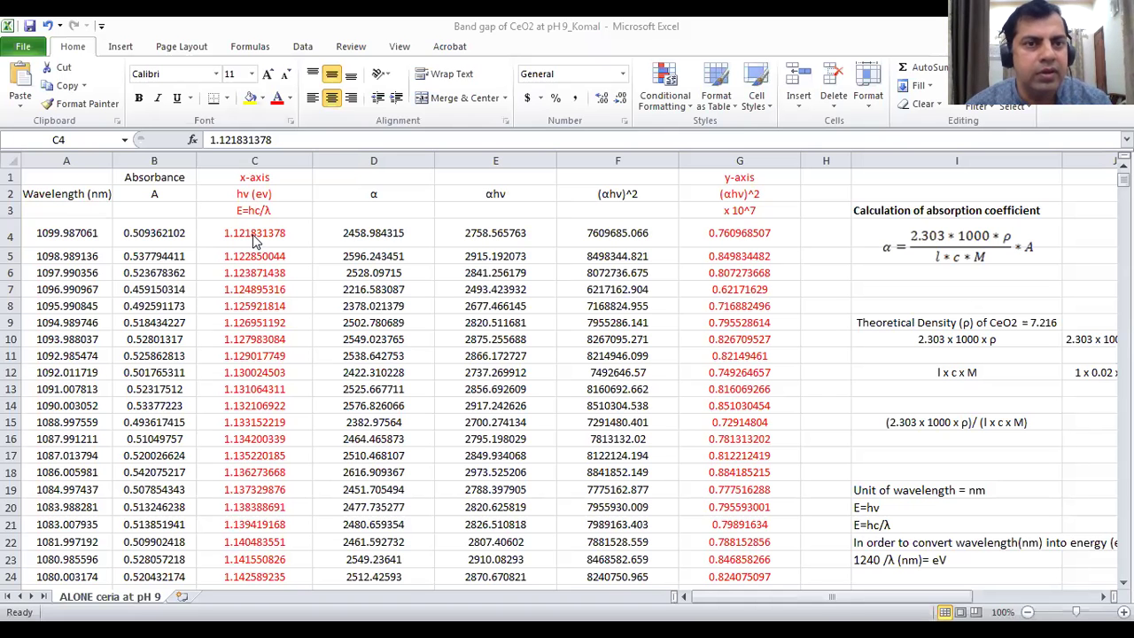
left_click(255, 239)
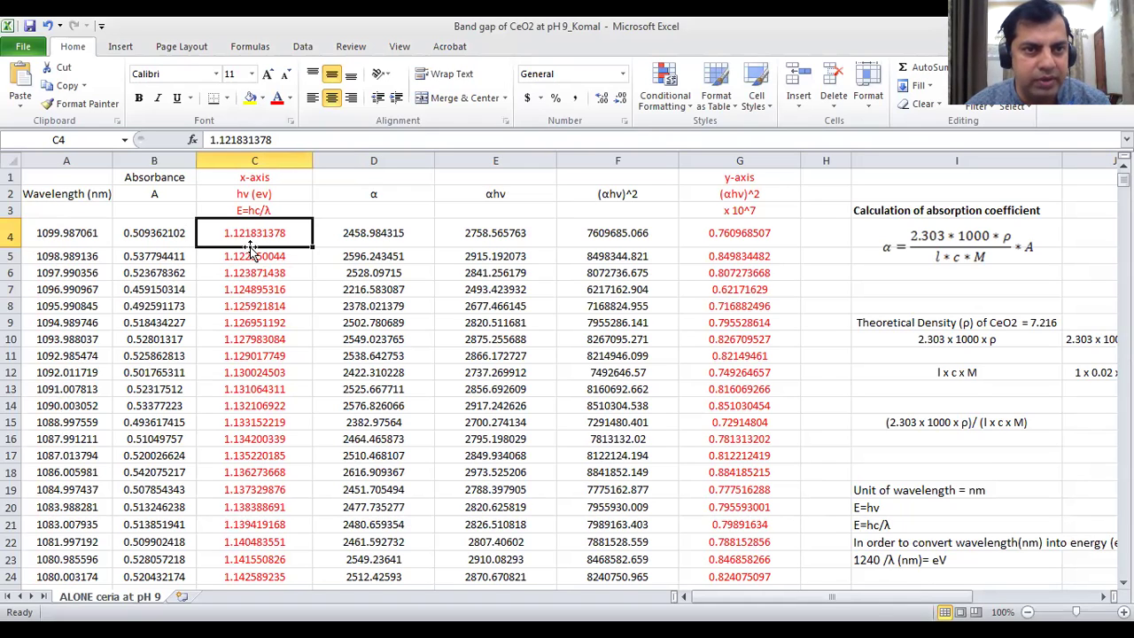
Step: Check the constant used for the α column and inspect the α and αhv formulas in cells D4 and E4
left_click(380, 194)
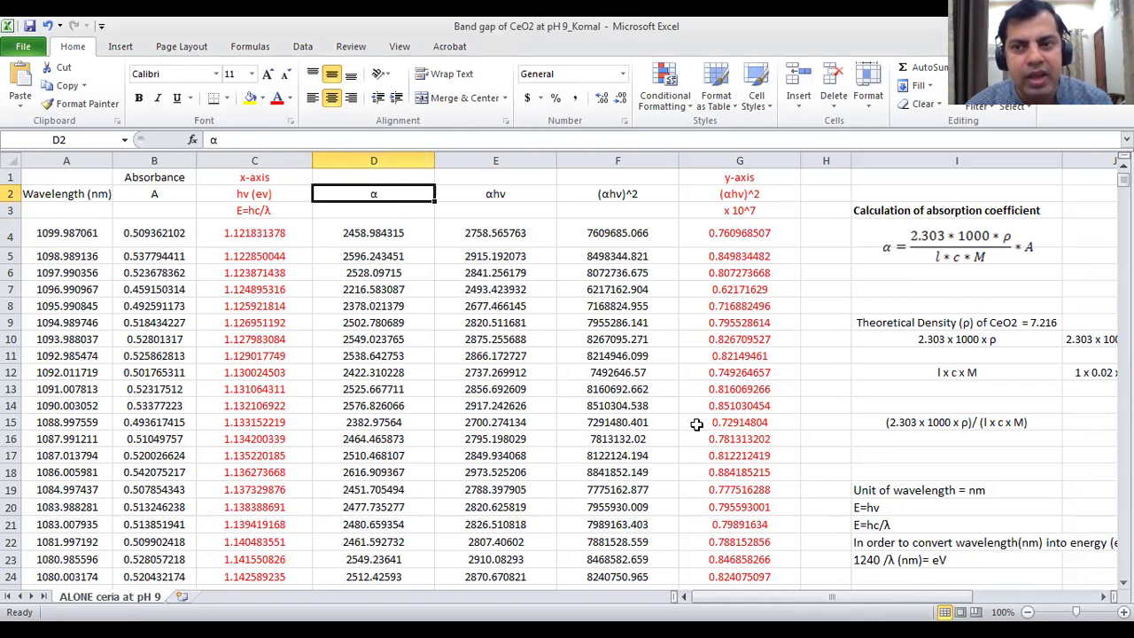
left_click_drag(750, 597, 804, 596)
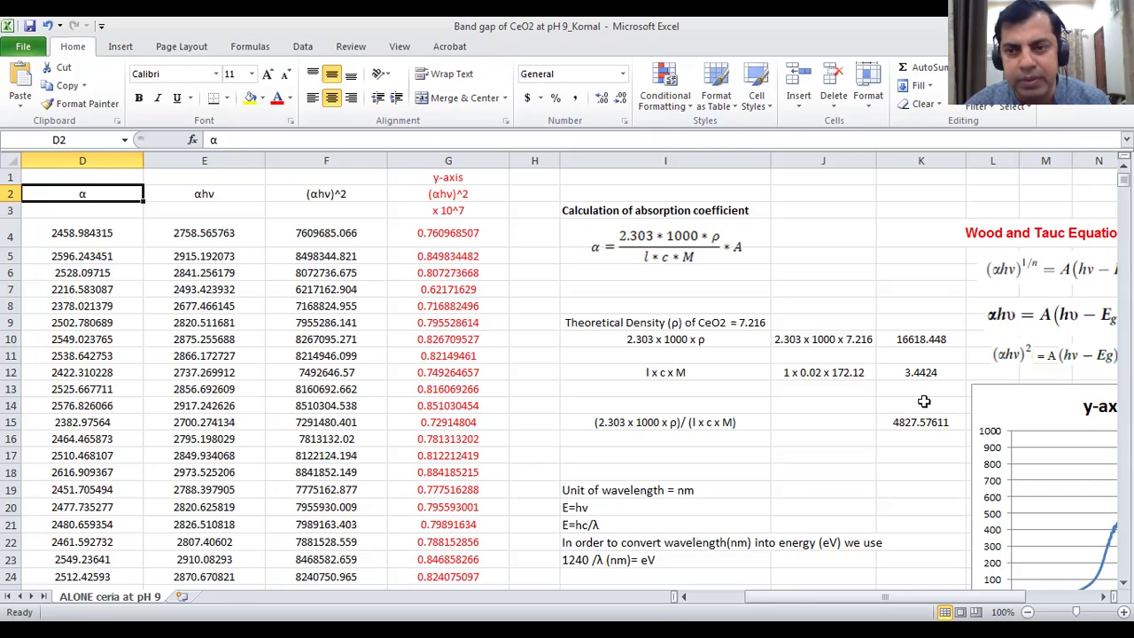
left_click_drag(876, 604, 820, 604)
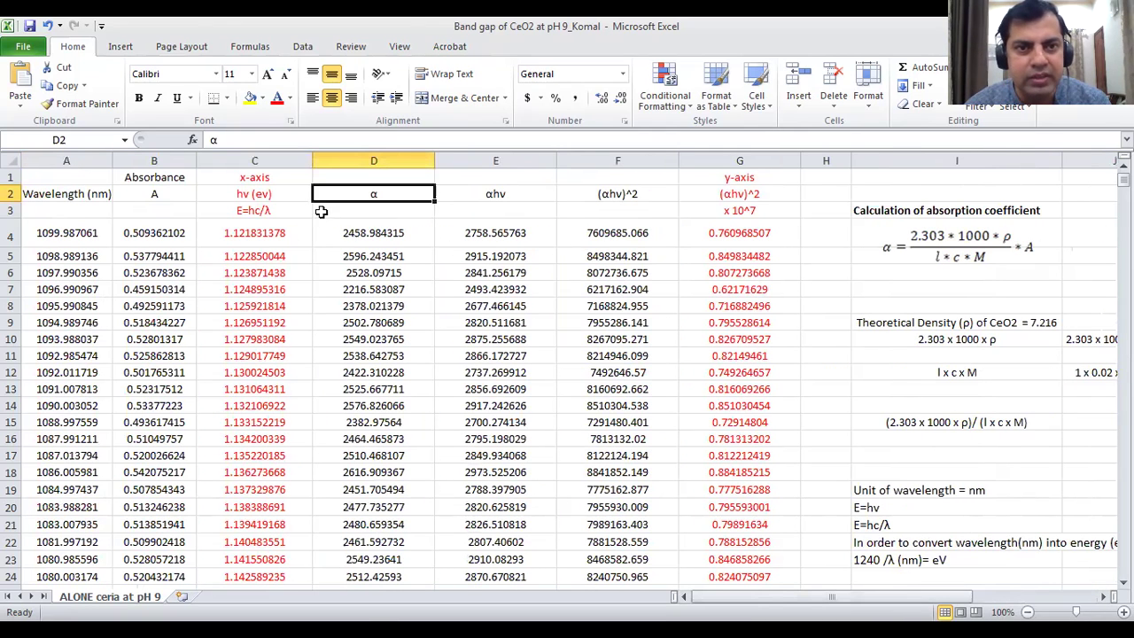
left_click(369, 234)
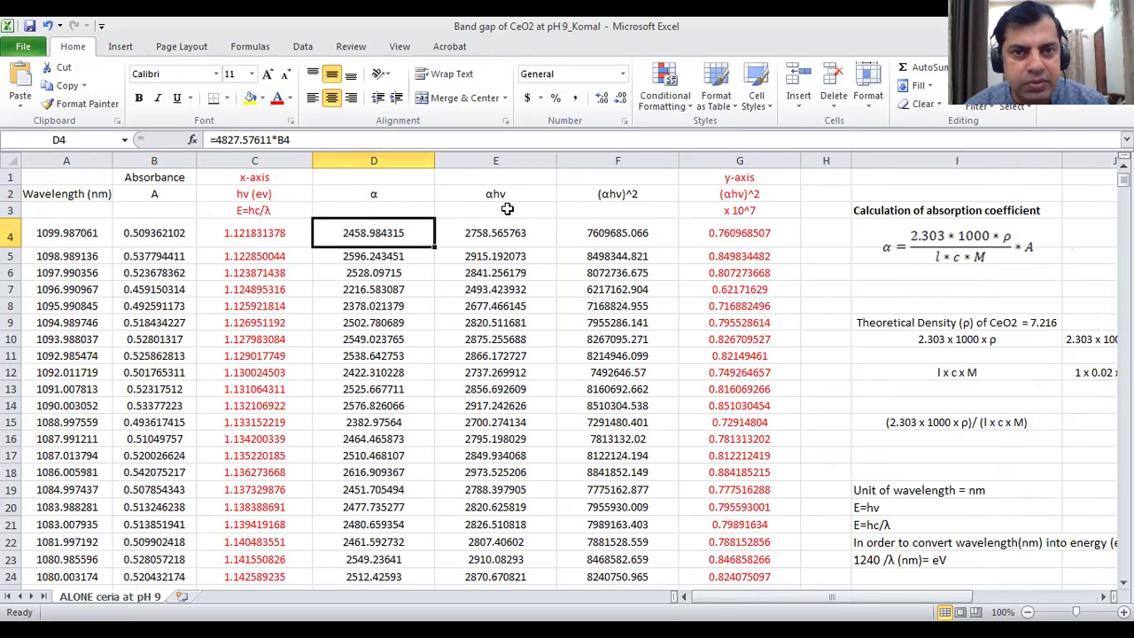
left_click(376, 197)
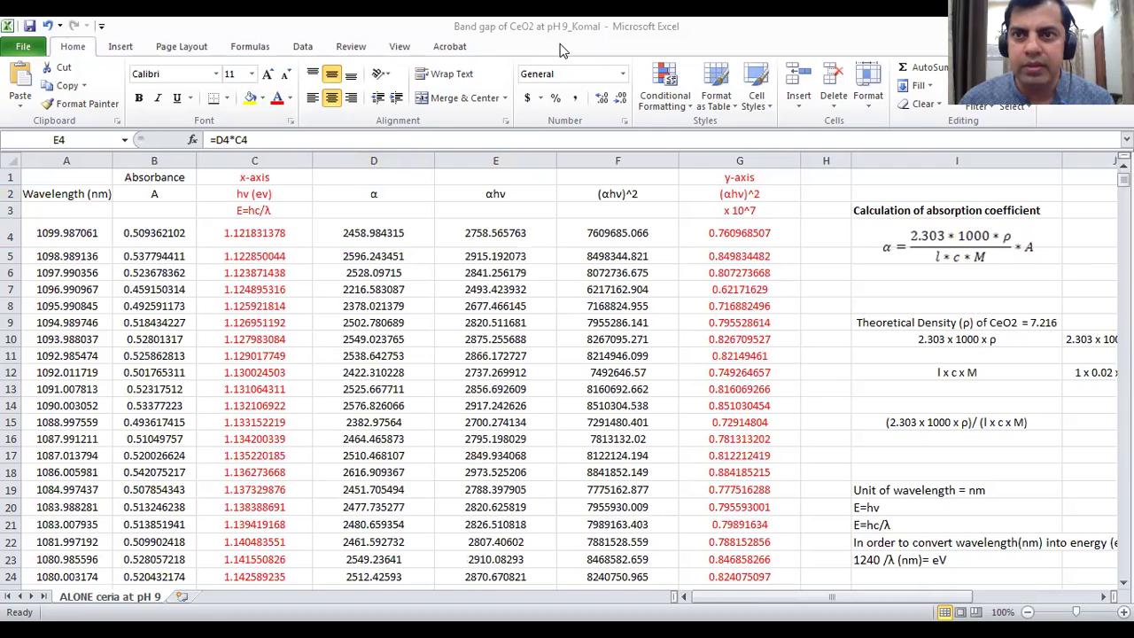
Step: Plot the x-axis column C against the y-axis column G as a Scatter chart with only markers
scroll(621, 319, "right", 1)
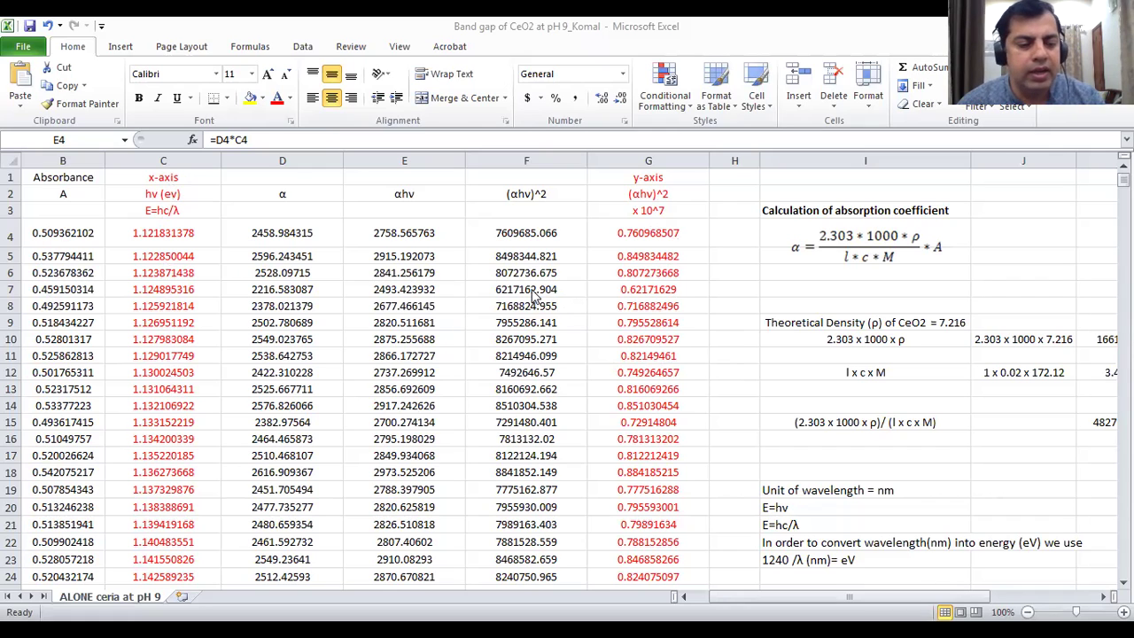
left_click(163, 165)
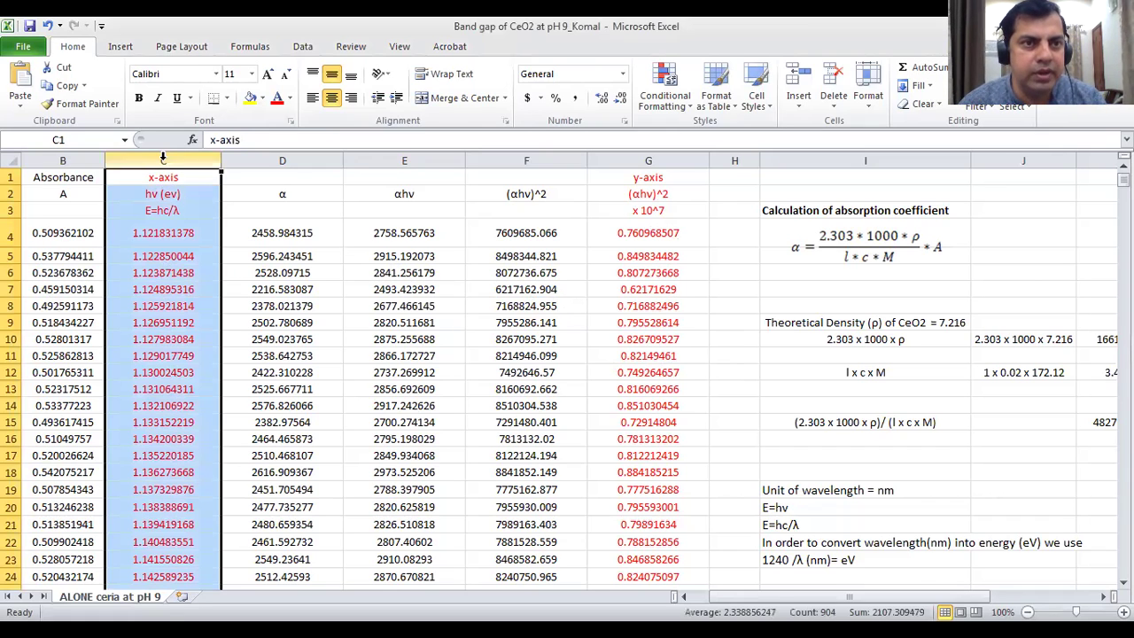
left_click(660, 163, "ctrl")
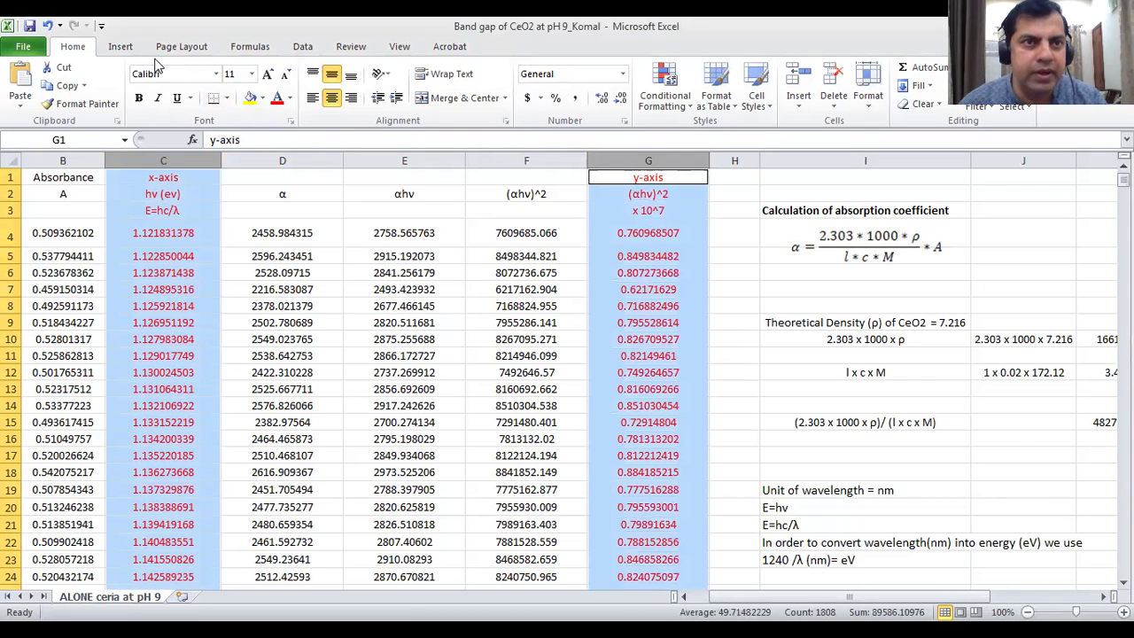
left_click(122, 49)
left_click(351, 46)
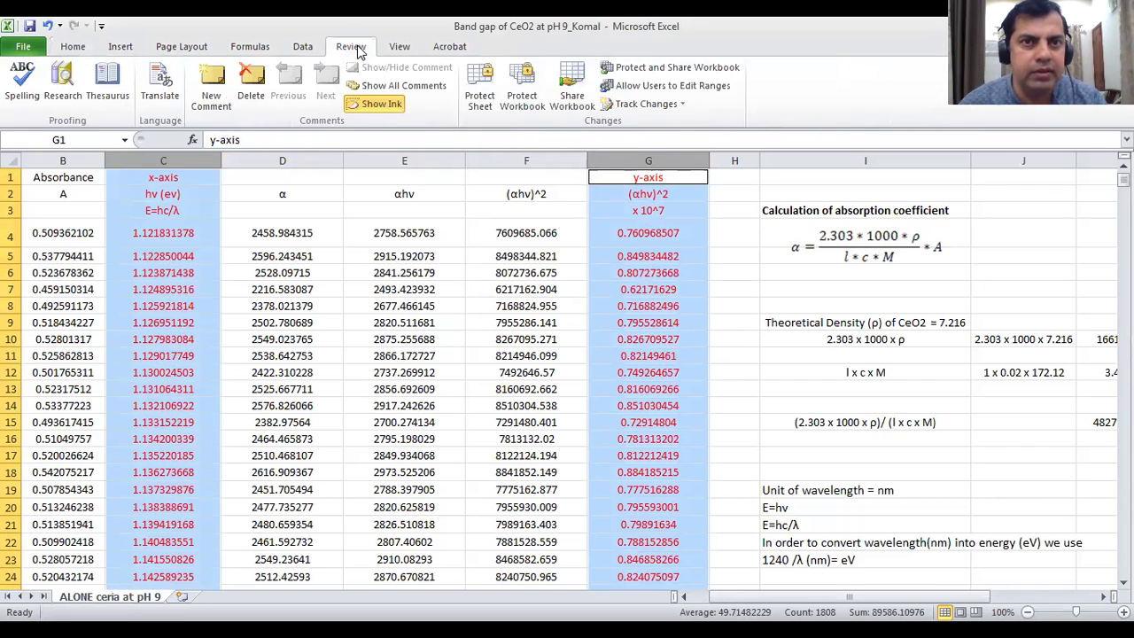
left_click(122, 47)
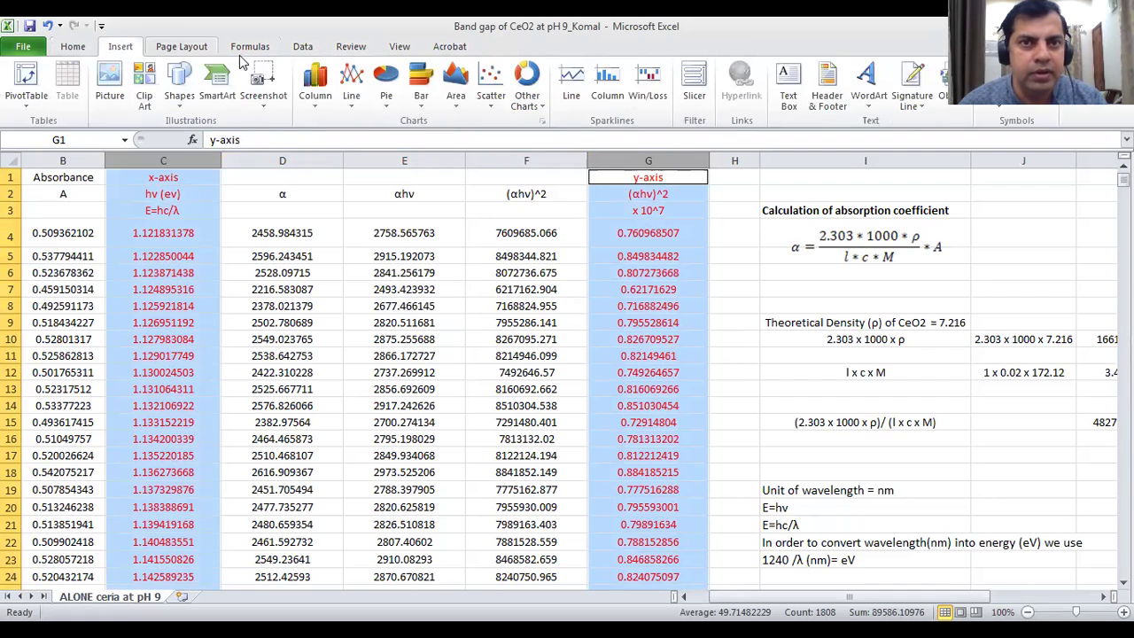
left_click(495, 102)
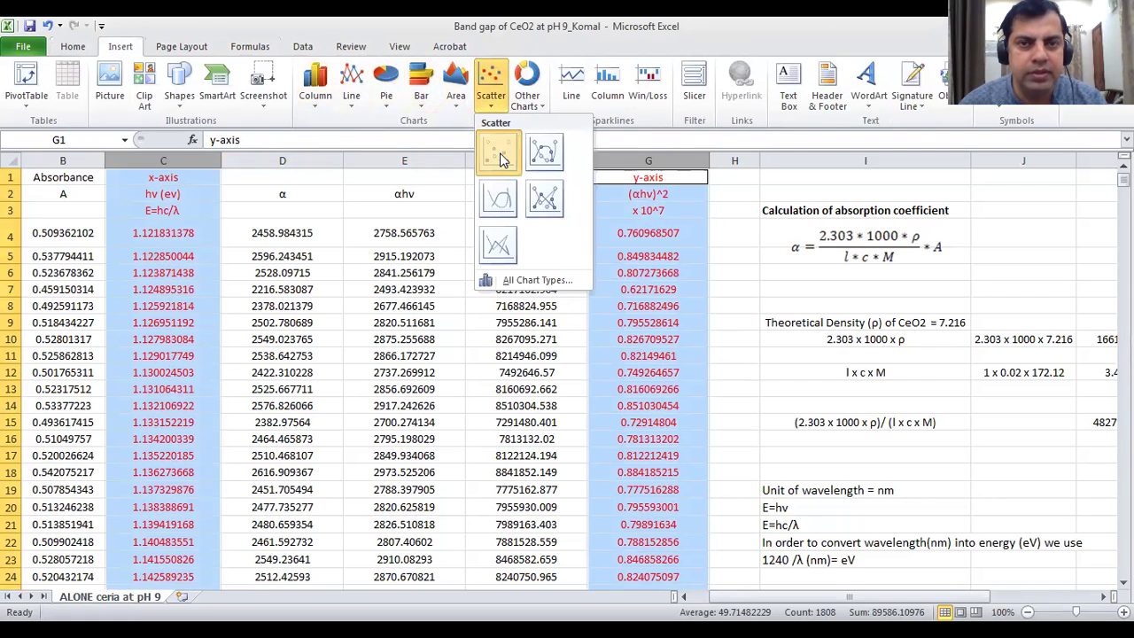
left_click(501, 159)
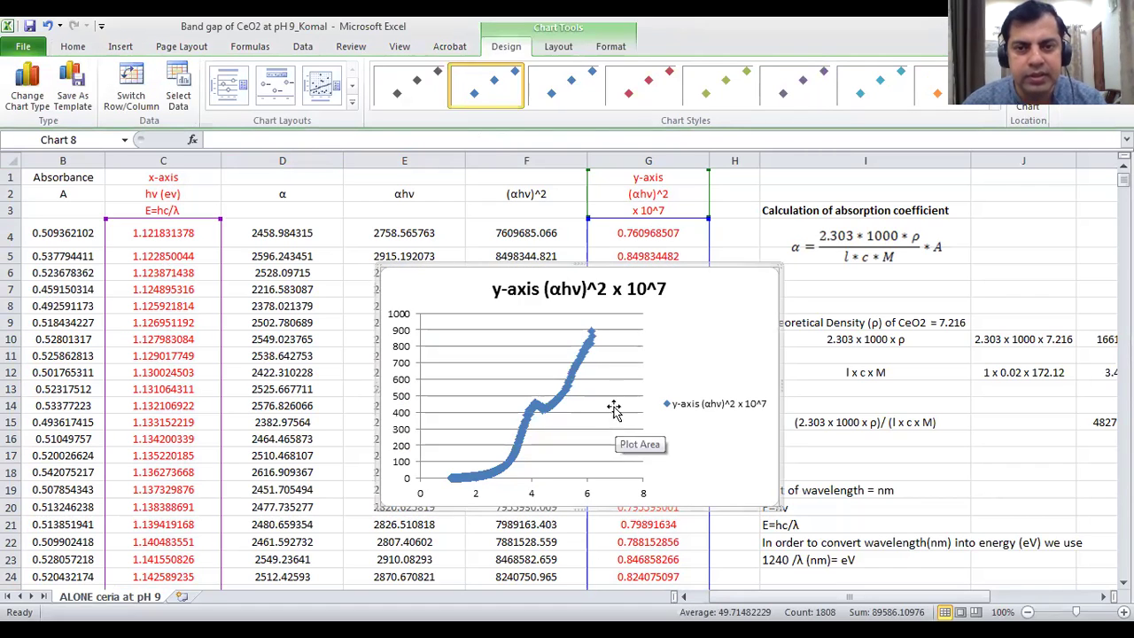
Step: Delete the newly inserted scatter chart from the worksheet
left_click(617, 381)
key("Delete")
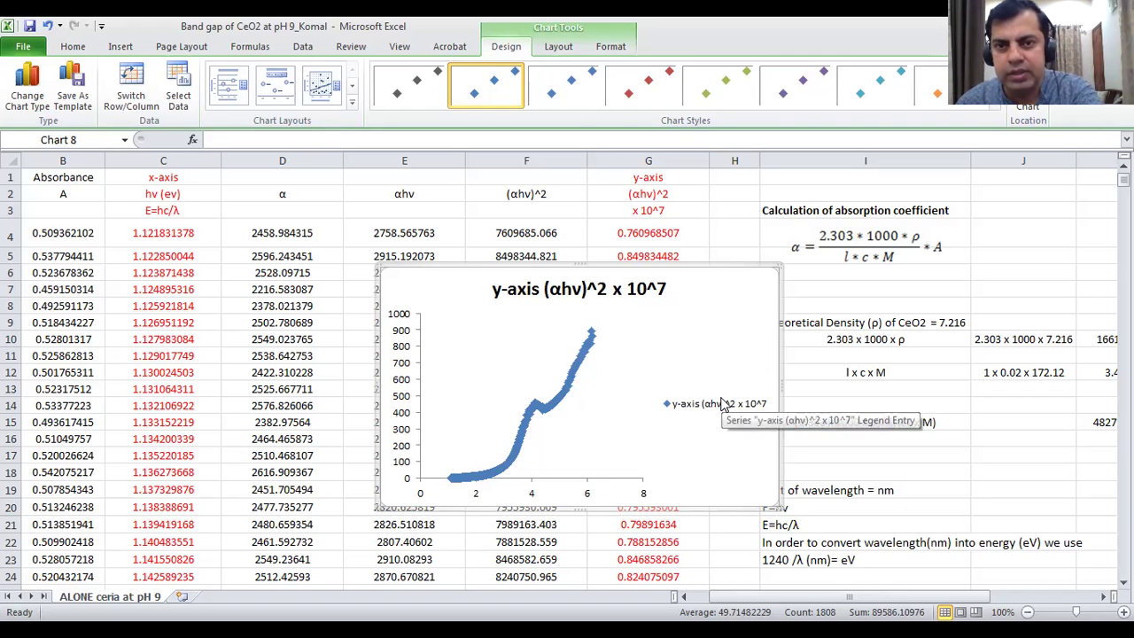
key("Delete")
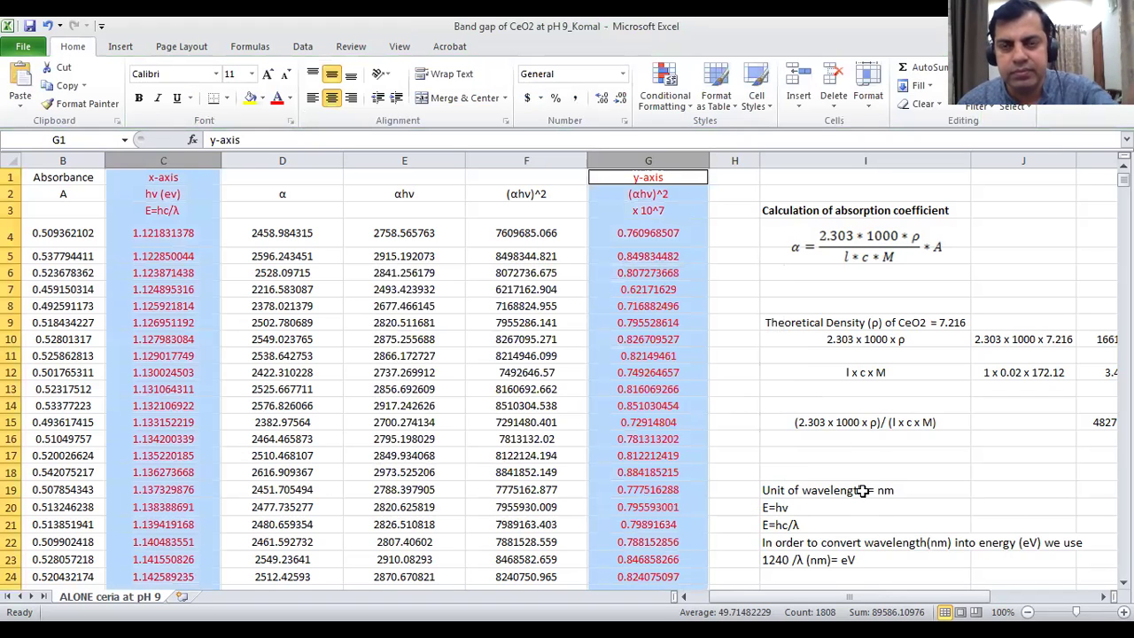
Step: Bring up the existing y-axis (αhv)^2 x 10^7 line chart and select its plot area
left_click(975, 454)
scroll(966, 461, "down", 3)
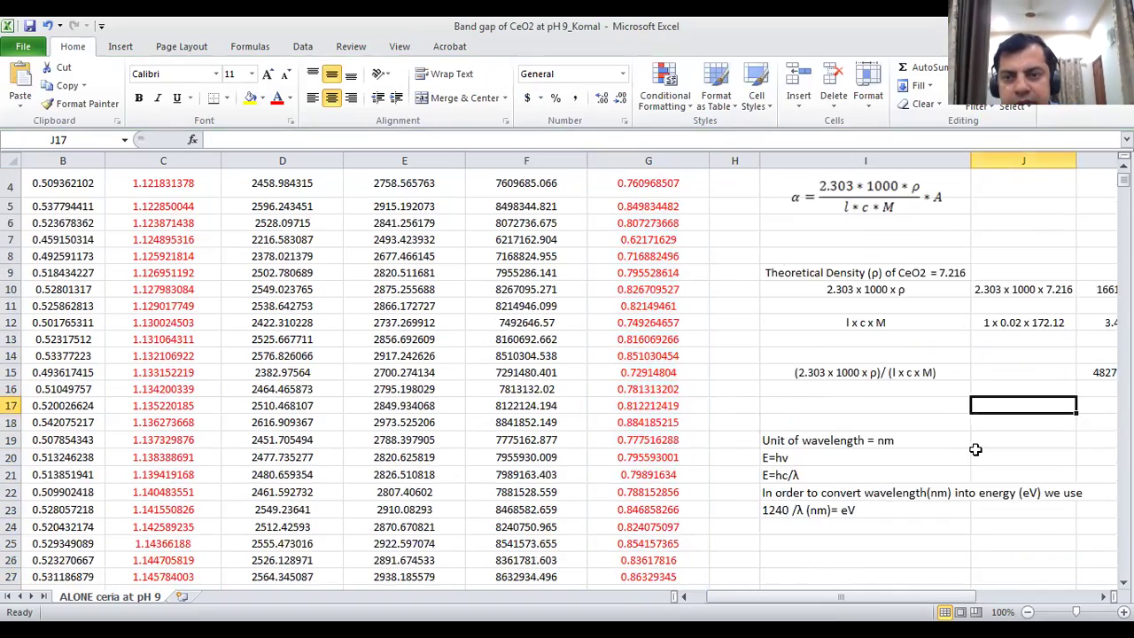
left_click_drag(854, 598, 975, 598)
left_click(450, 362)
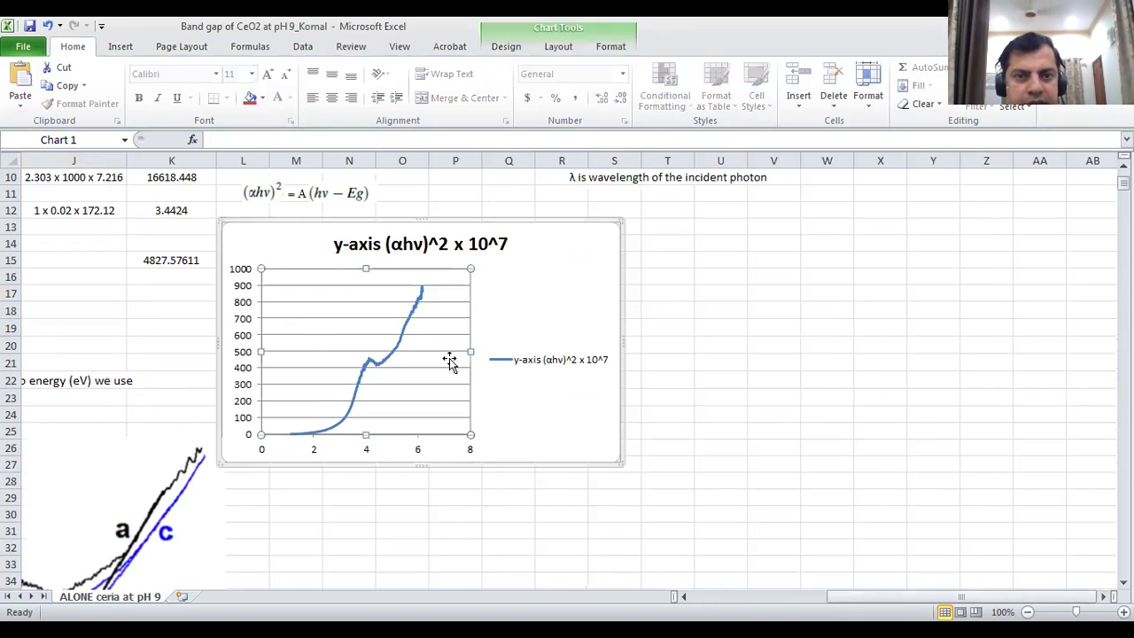
Step: Remove the horizontal gridlines from the y-axis (αhv)^2 x 10^7 chart
left_click(449, 352)
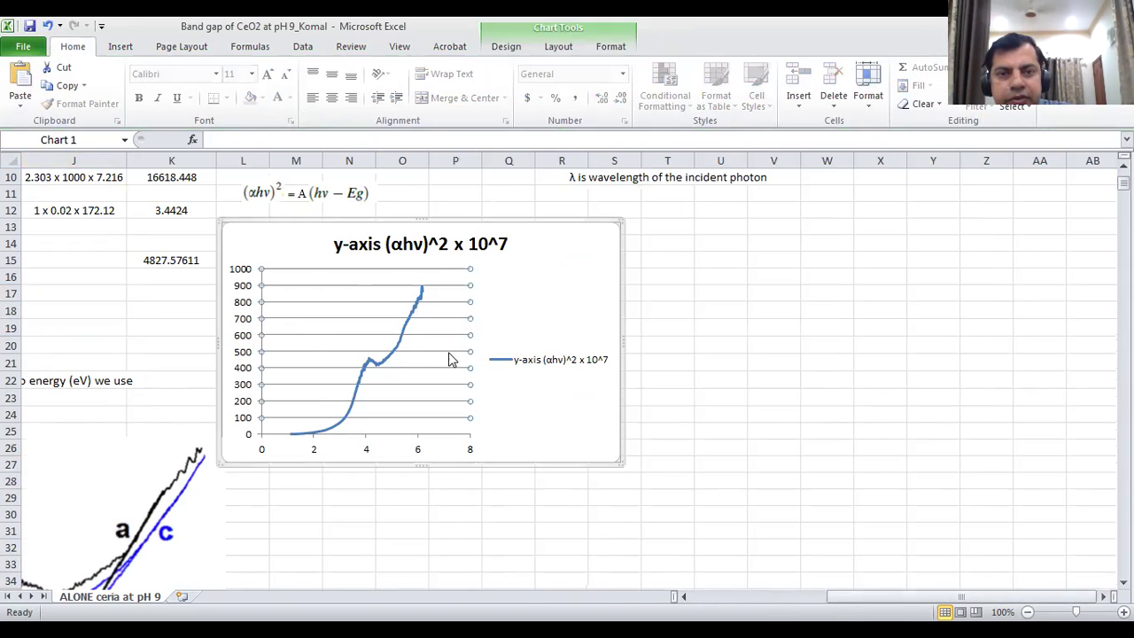
key("Delete")
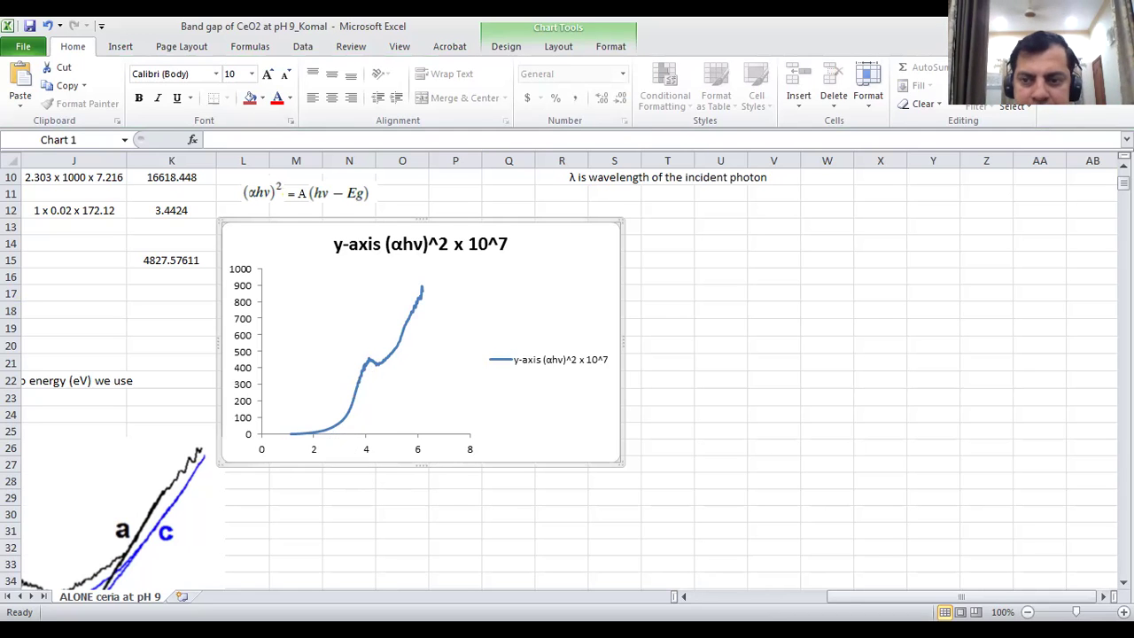
Step: Compare the chart with the published Tauc plot image and review the absorption coefficient and Wood and Tauc equations on the sheet
mouse_move(925, 603)
left_mouse_down()
mouse_move(886, 600)
mouse_move(904, 600)
left_mouse_up()
scroll(618, 493, "down", 4)
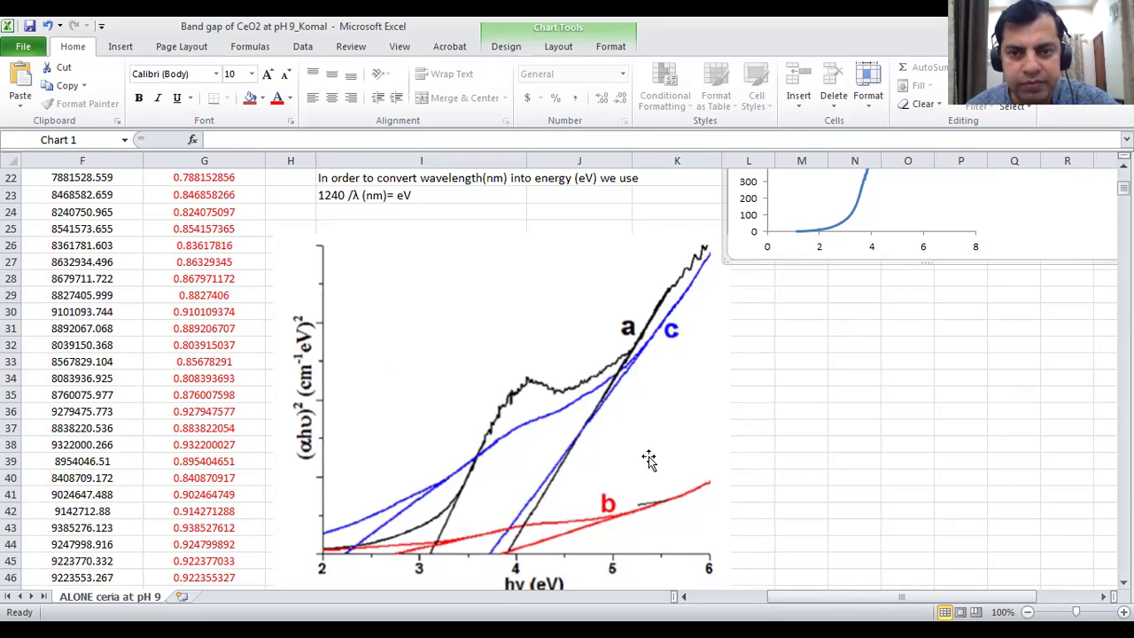
scroll(887, 440, "up", 4)
left_click(937, 512)
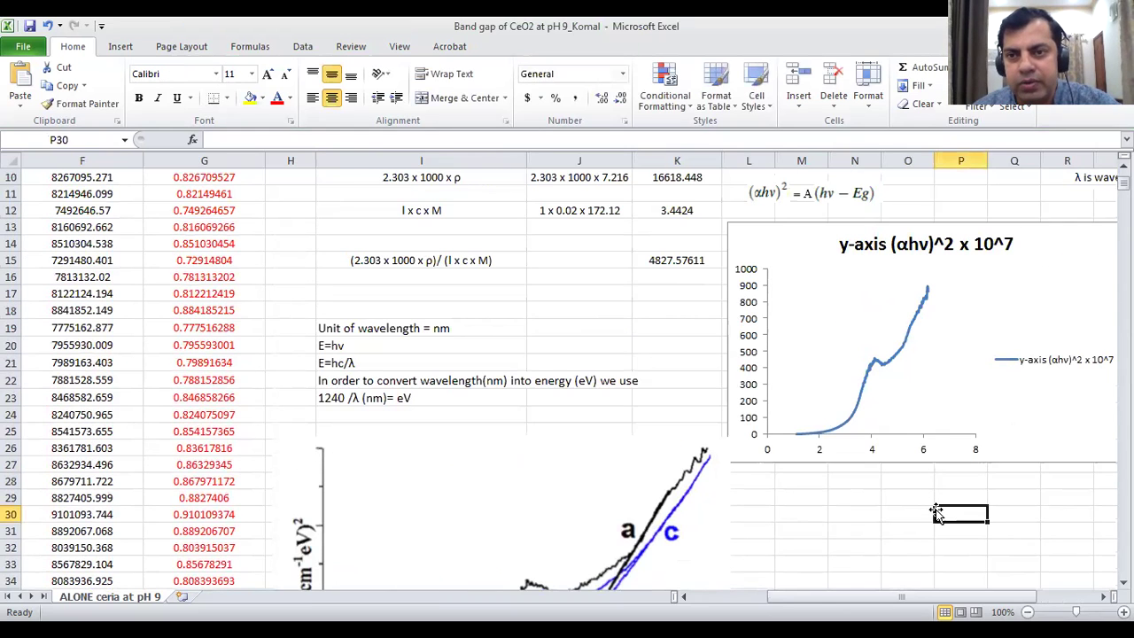
scroll(937, 512, "up", 3)
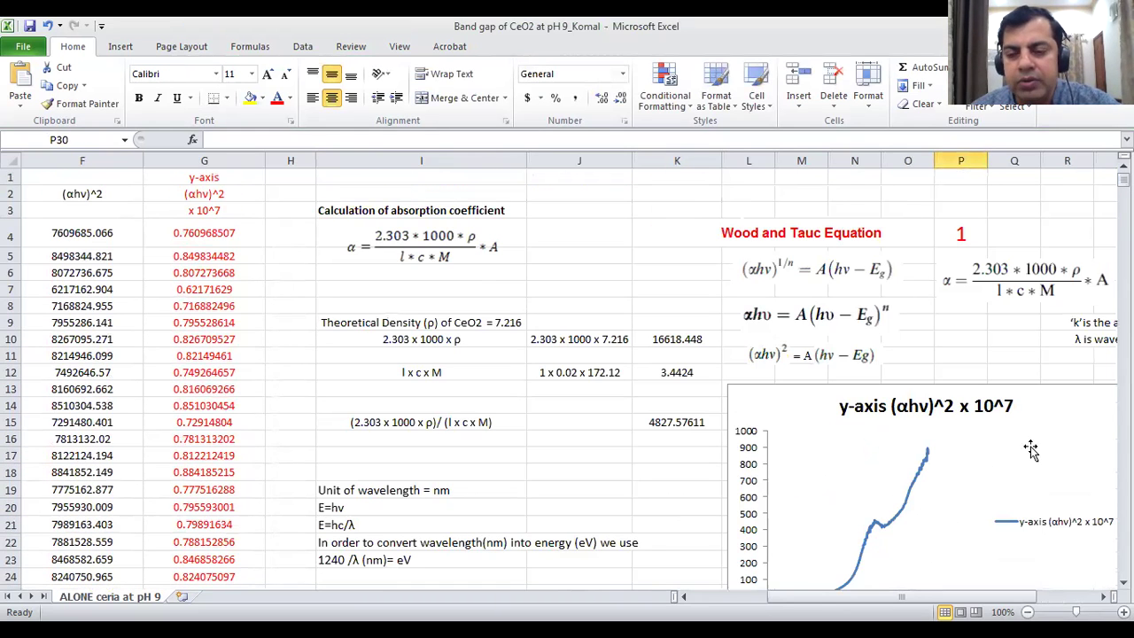
left_click_drag(972, 600, 1031, 600)
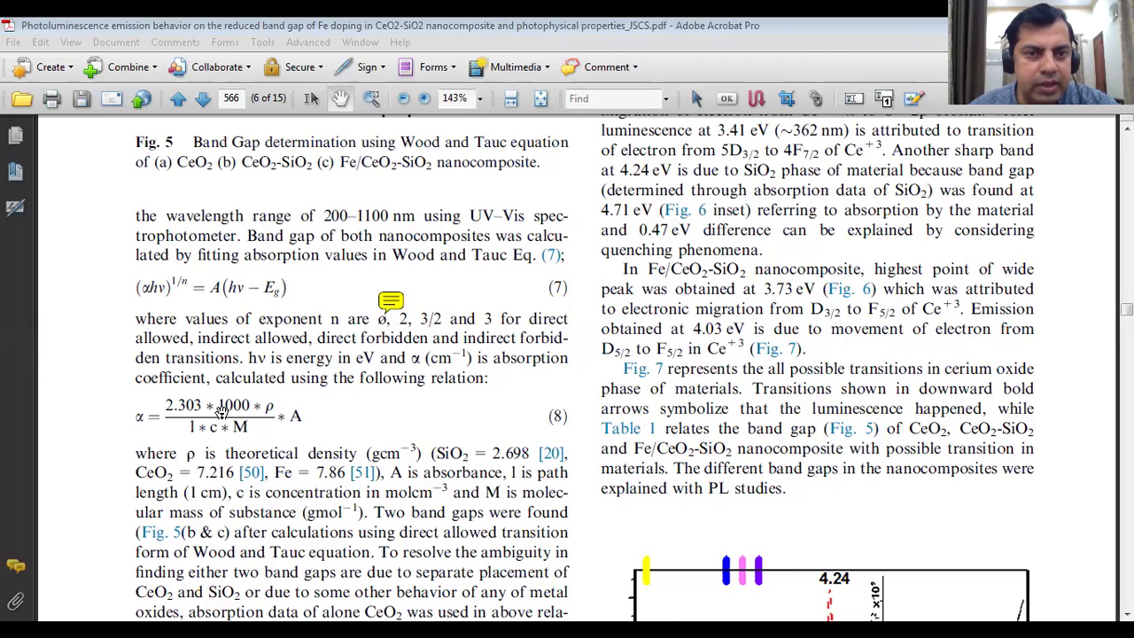
Step: Read the exponent n values and absorption coefficient relation around Eqs. (7) and (8), viewing and closing the sticky note on n
scroll(381, 359, "down", 1)
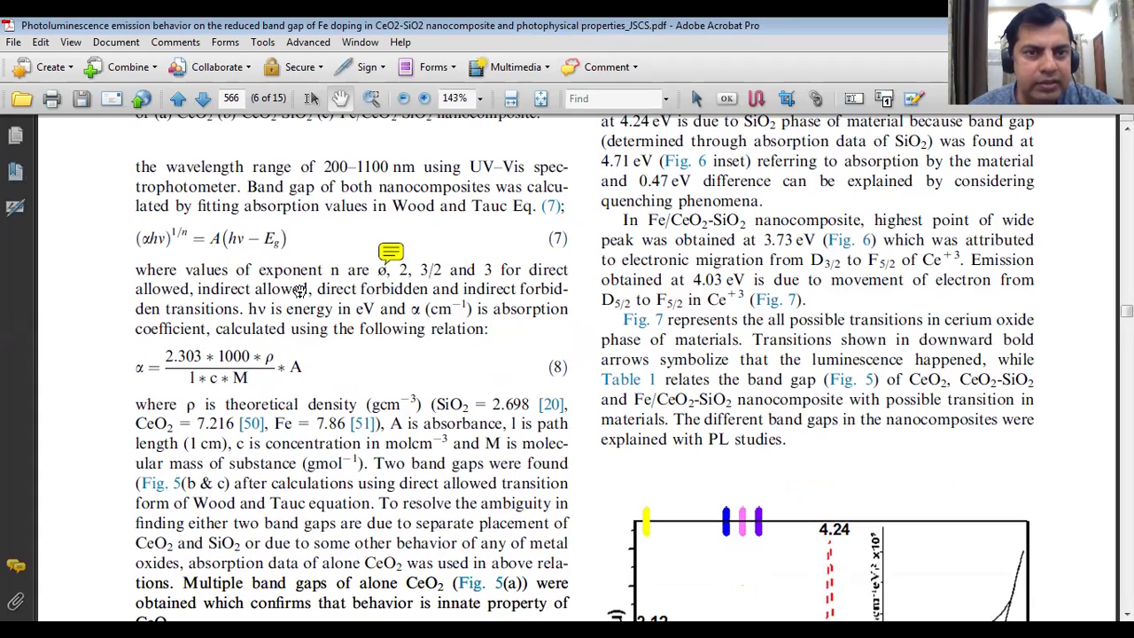
left_click(390, 254)
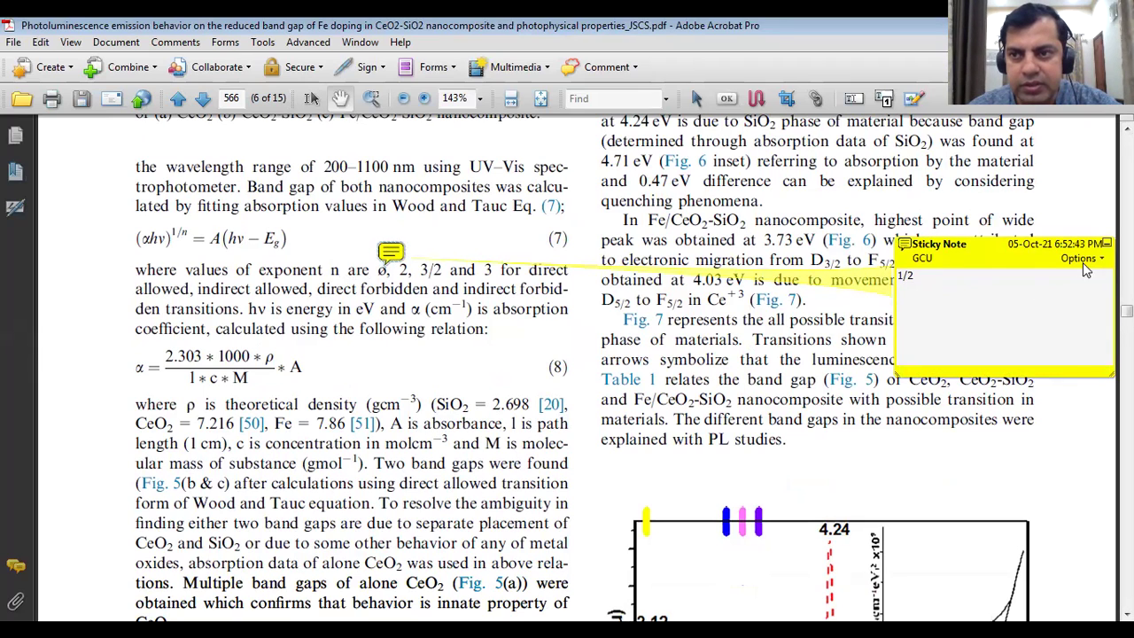
left_click(1108, 242)
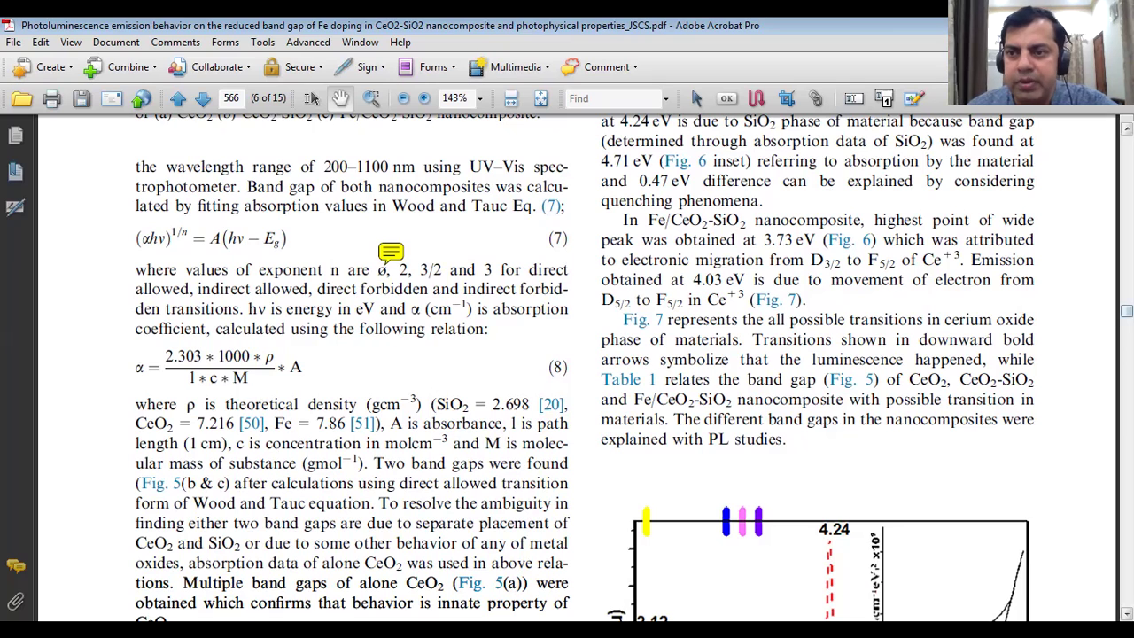
scroll(778, 494, "down", 1)
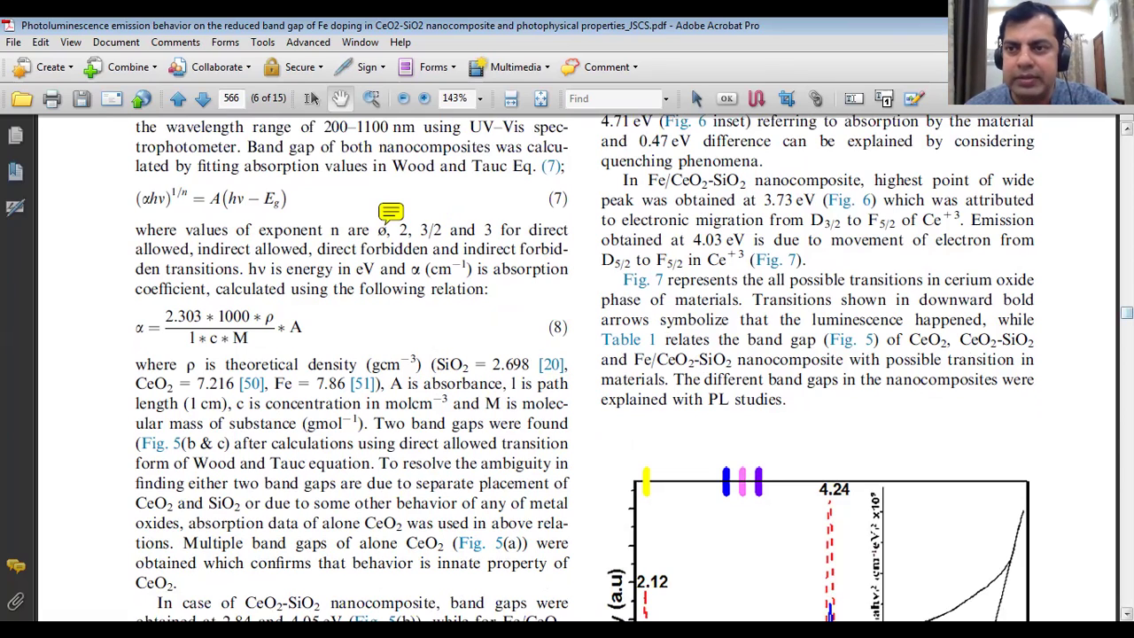
Step: Go back to the first page of the paper to view its journal details and title
left_click_drag(1128, 312, 1128, 140)
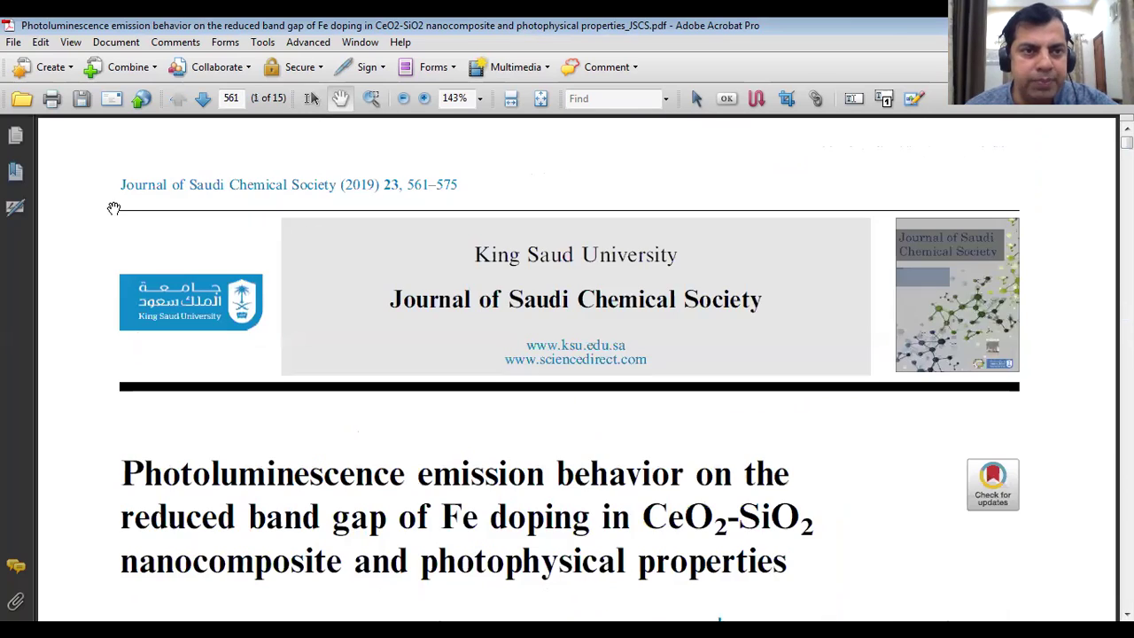
scroll(337, 453, "down", 1)
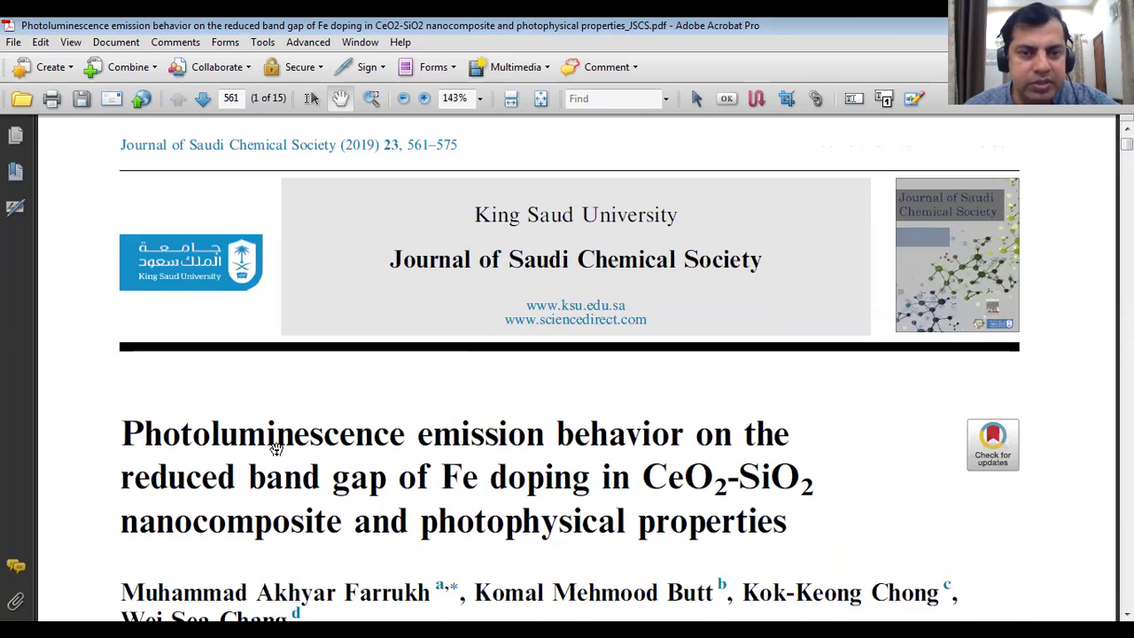